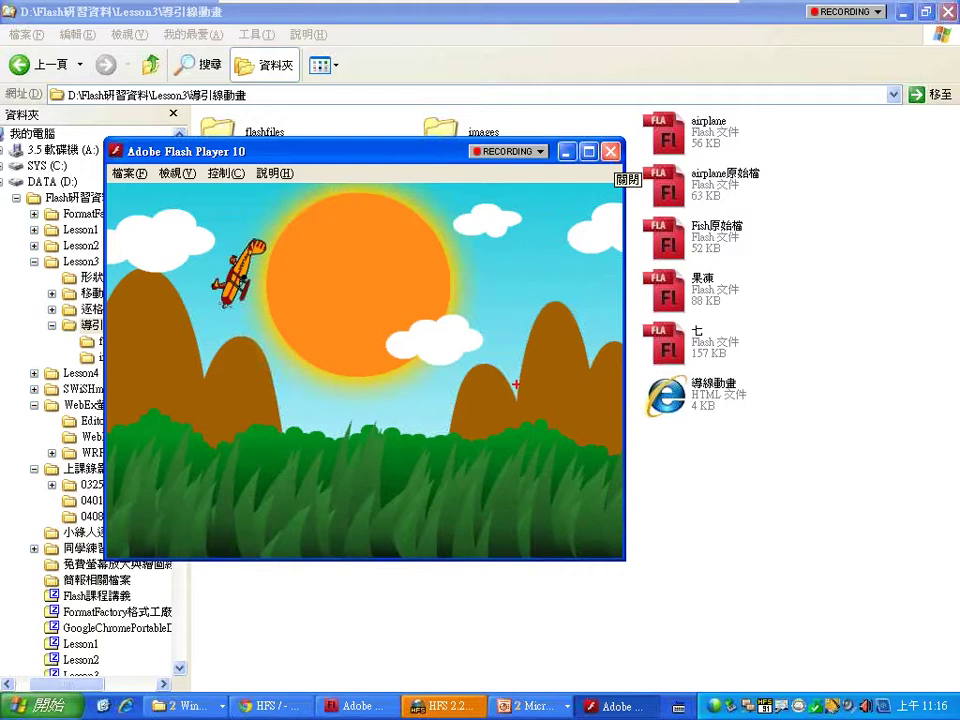
mouse_move(500, 345)
mouse_down()
mouse_move(440, 418)
mouse_move(428, 412)
mouse_up()
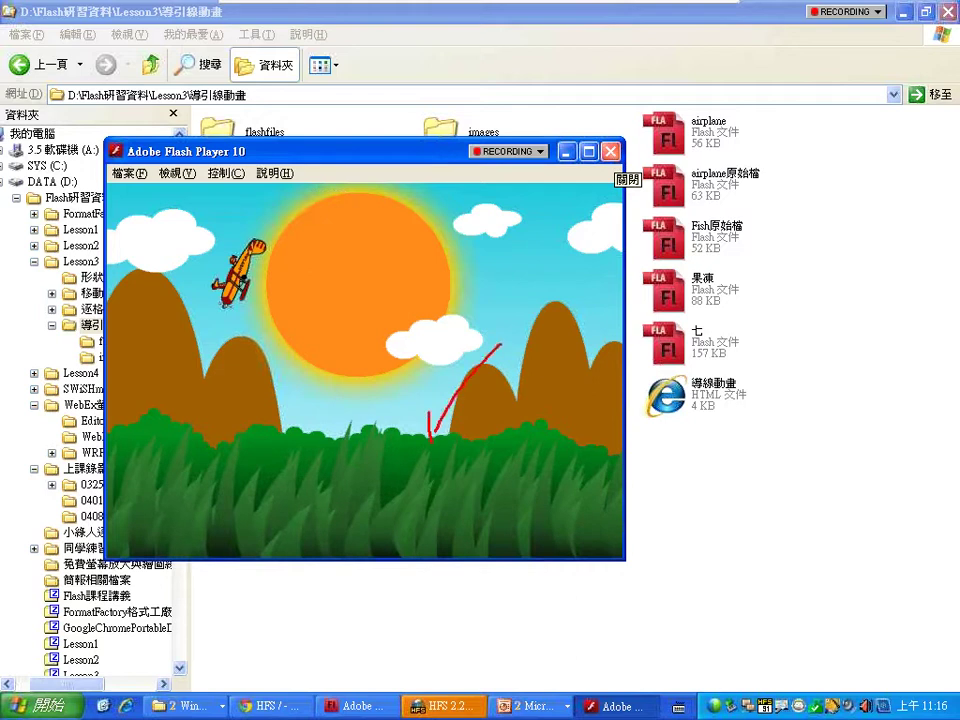
drag(430, 438, 492, 416)
key(Escape)
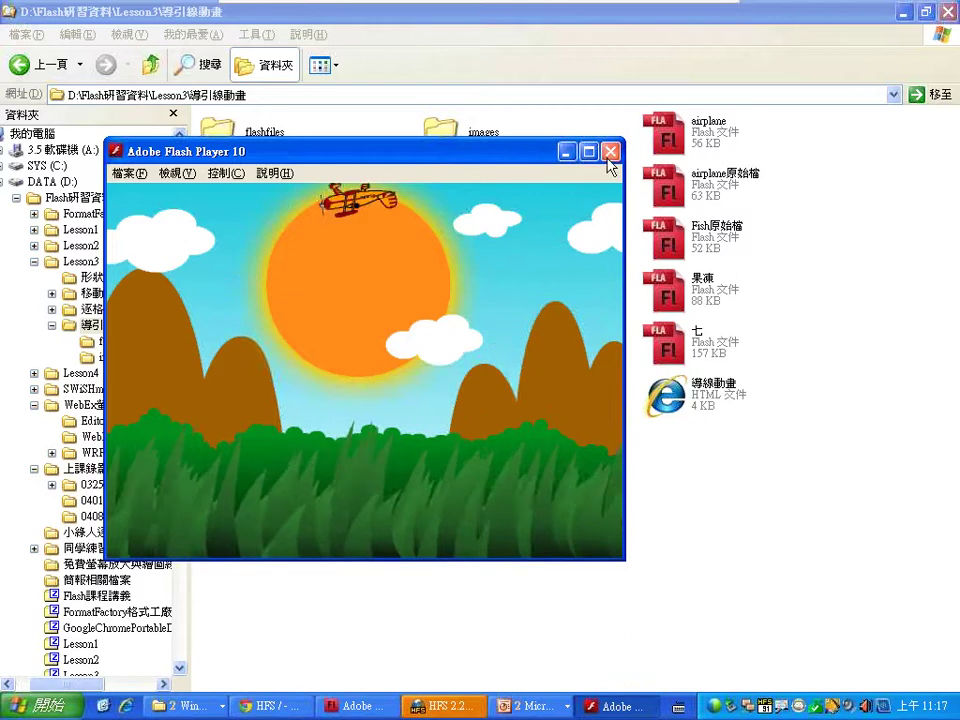
Replay the 飛機繞圓 SWF movie to study how the plane circles the sun, closing the player after each viewing.
click(610, 151)
double_click(218, 390)
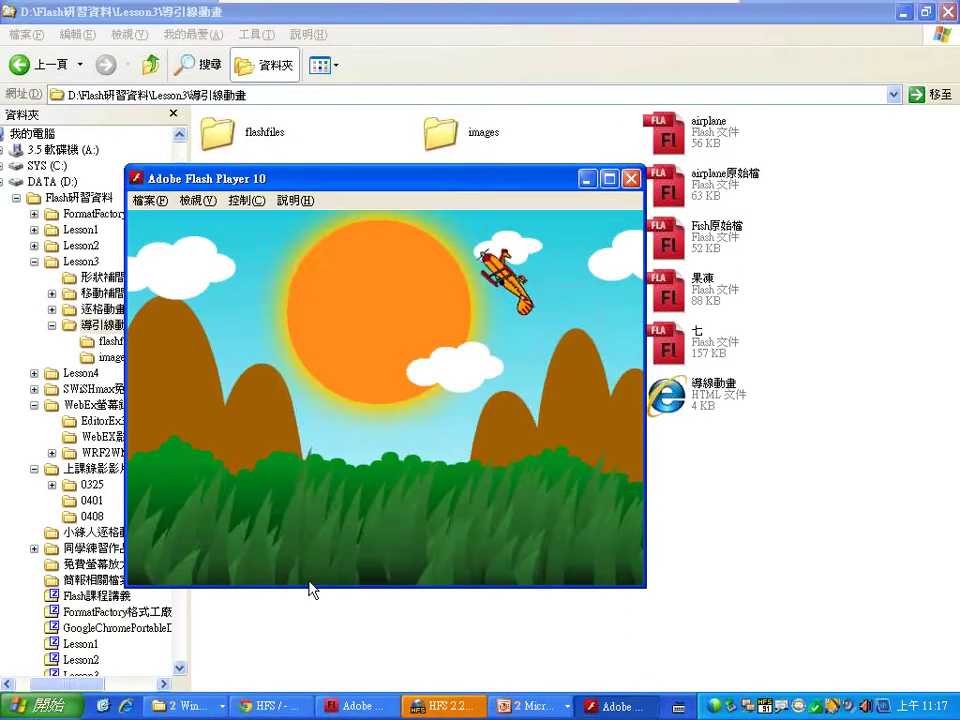
click(631, 178)
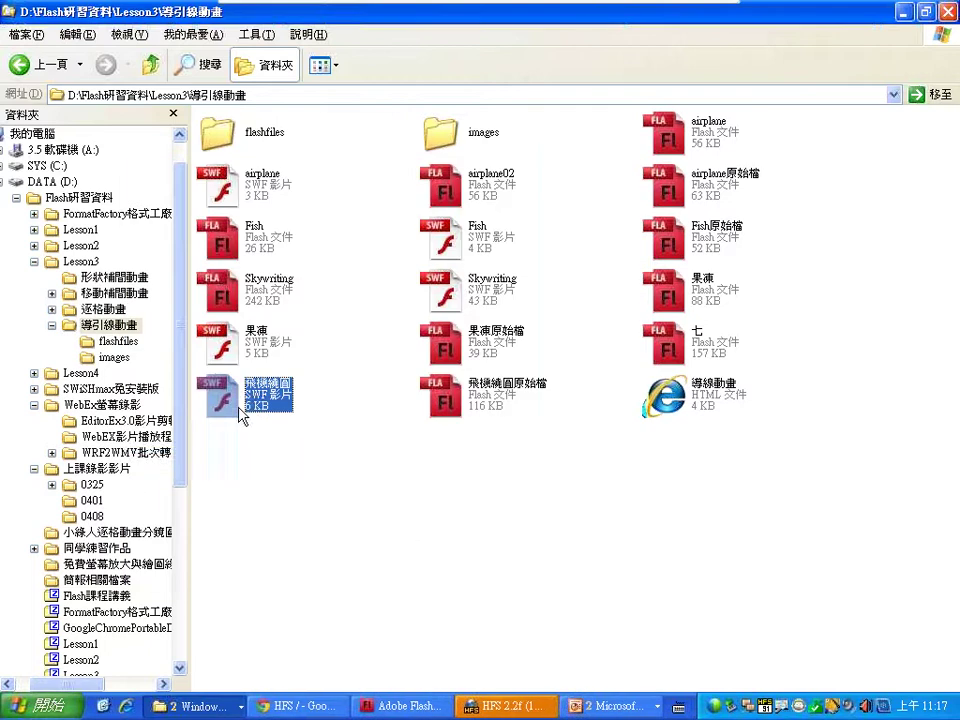
double_click(240, 413)
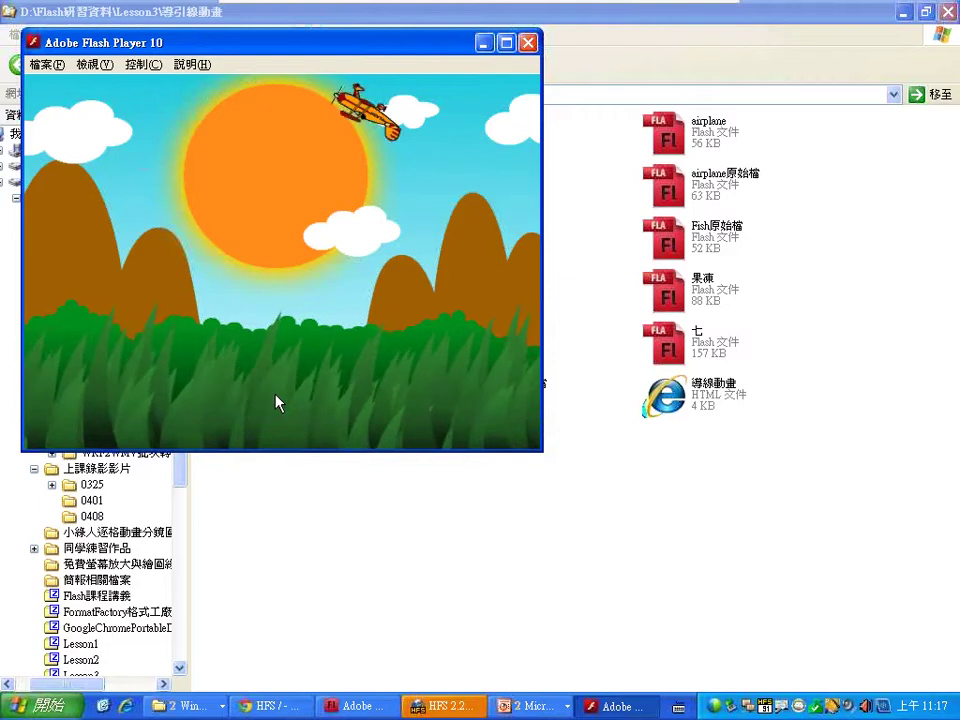
click(528, 42)
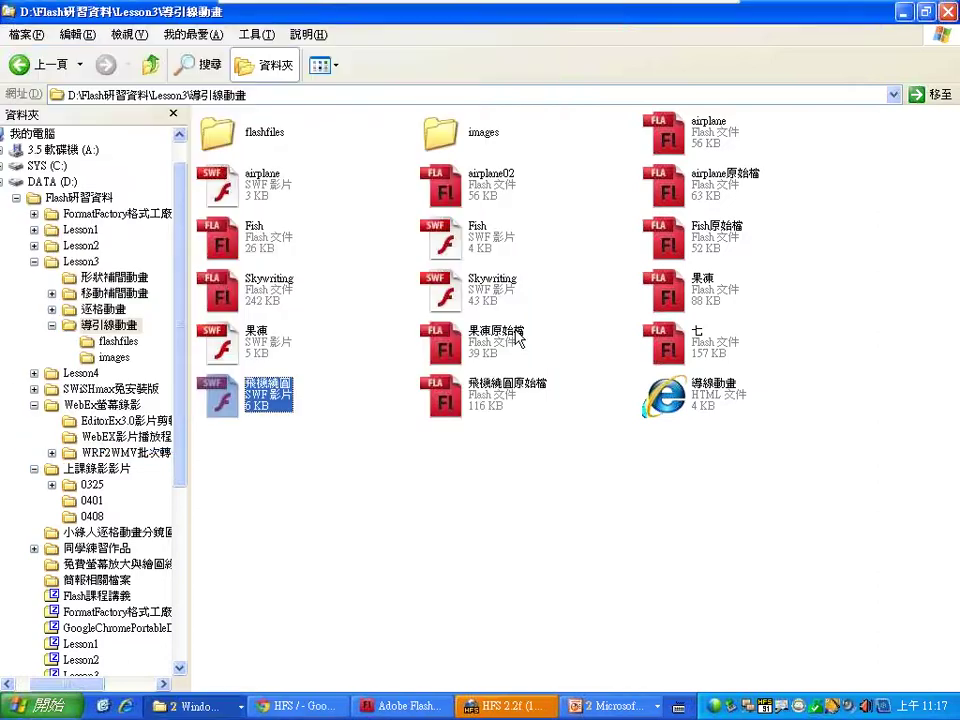
Open the 飛機繞圓原始檔 Flash document and lock the layers from 雲 down to 背景色.
click(445, 399)
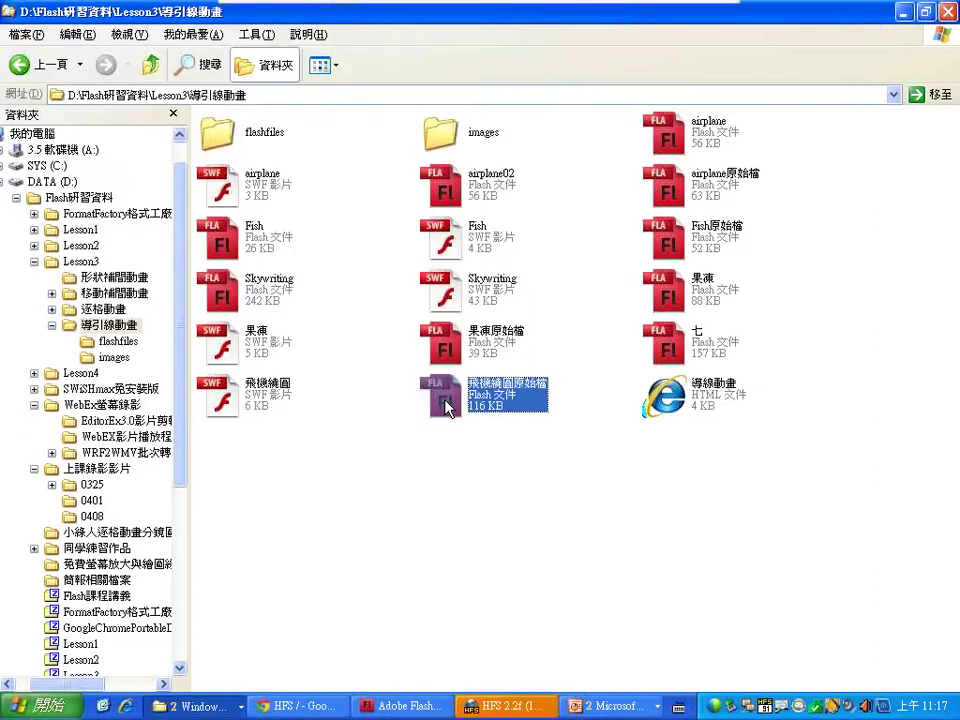
double_click(446, 401)
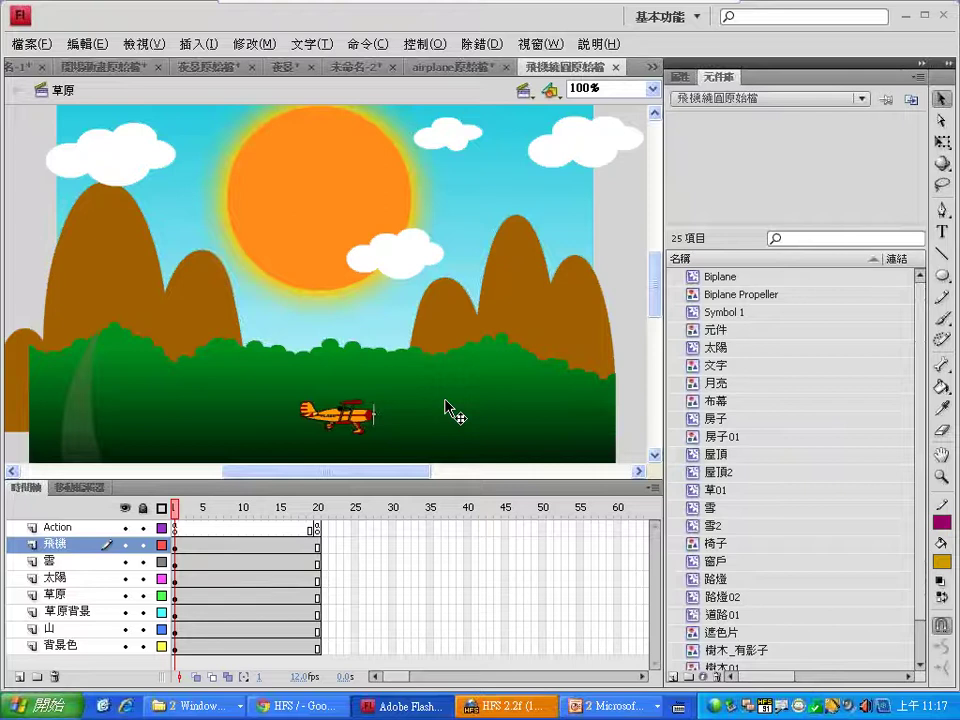
click(97, 425)
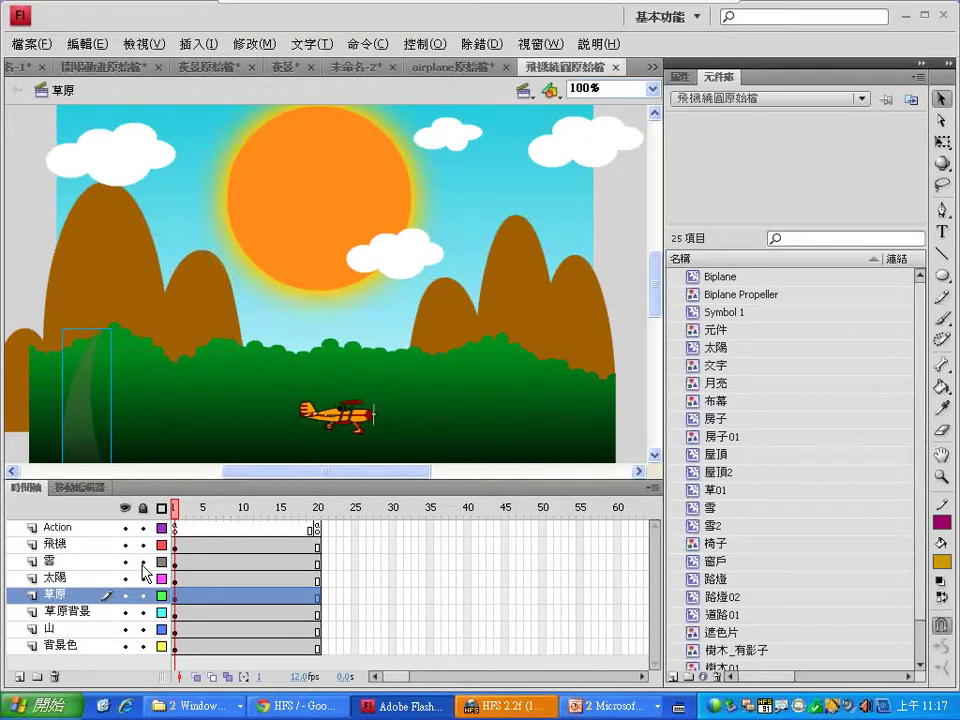
drag(142, 563, 142, 646)
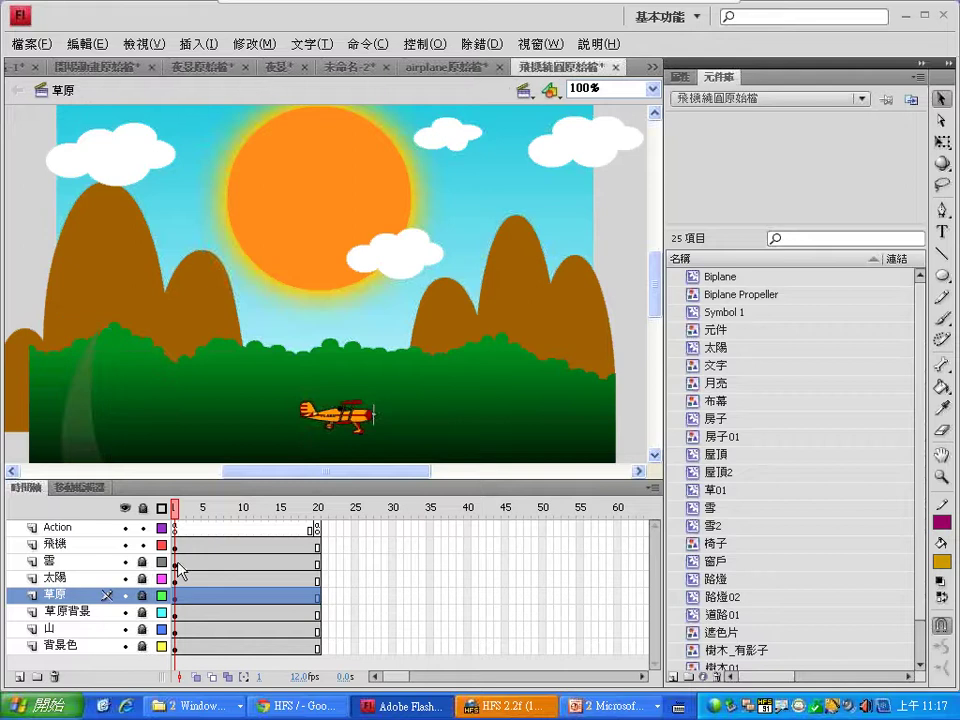
Add a classic motion guide layer above the 飛機 layer.
click(76, 546)
right_click(76, 546)
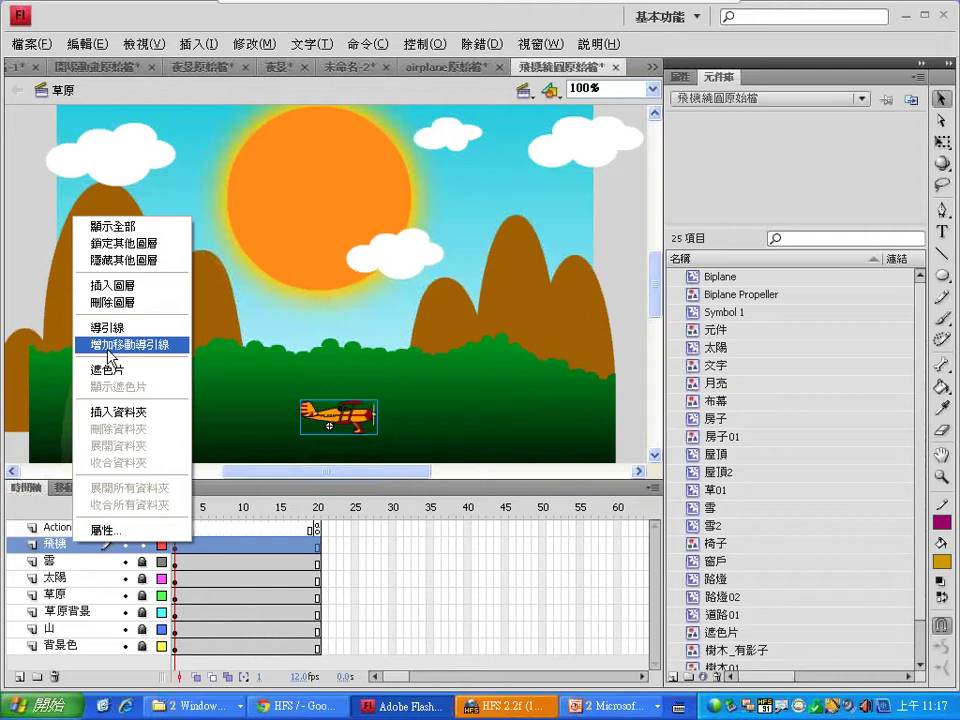
click(130, 345)
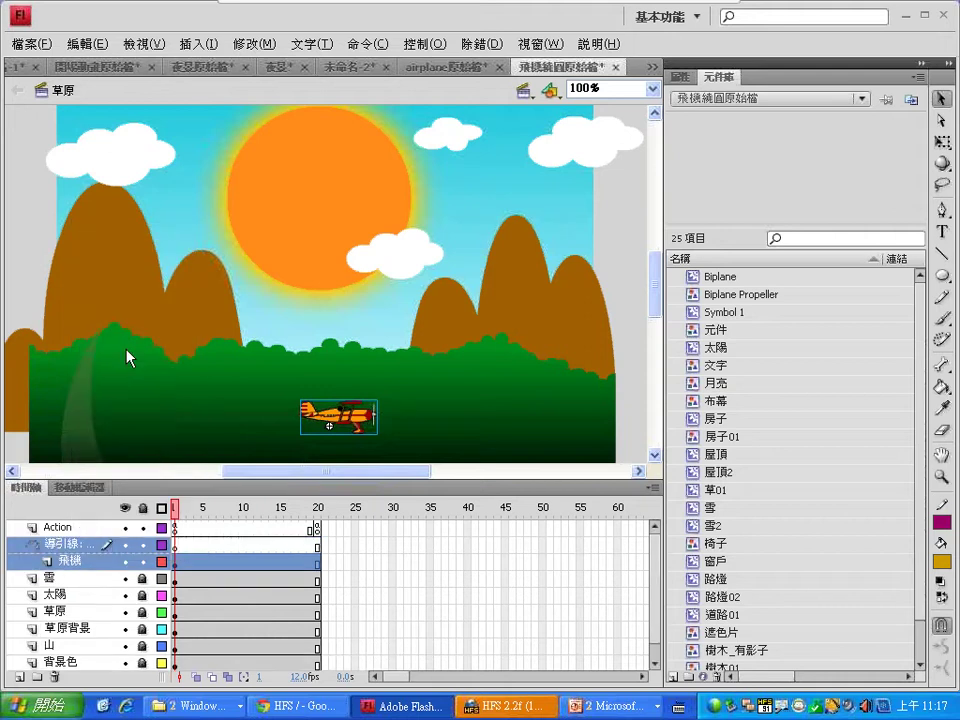
Draw an oval outline with no fill on the guide layer, reaching from the sun's upper part down to the plane.
click(941, 277)
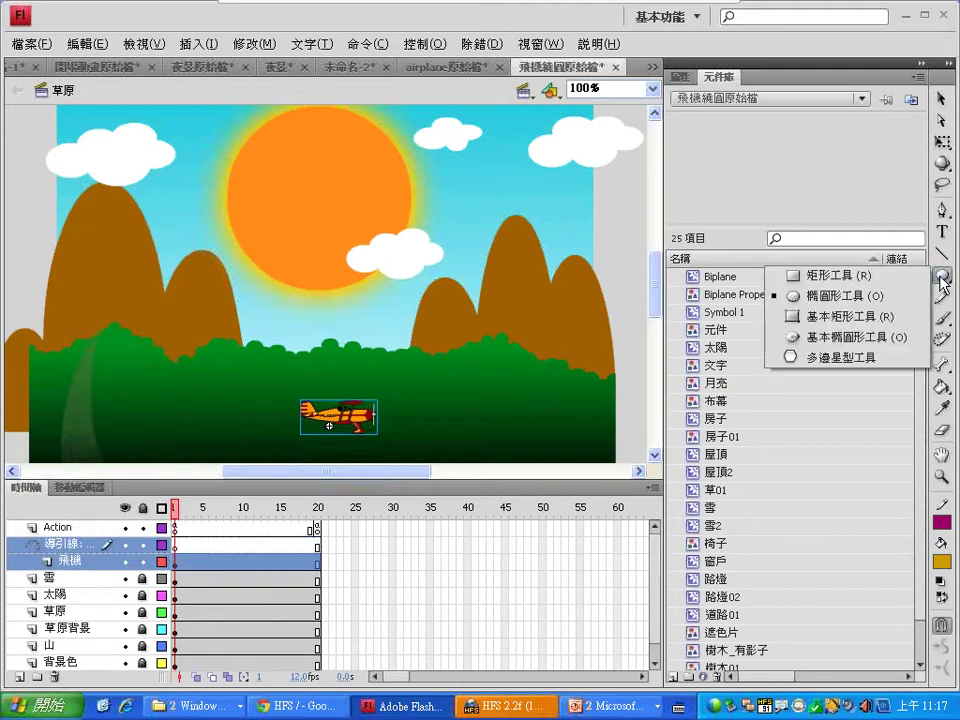
click(876, 296)
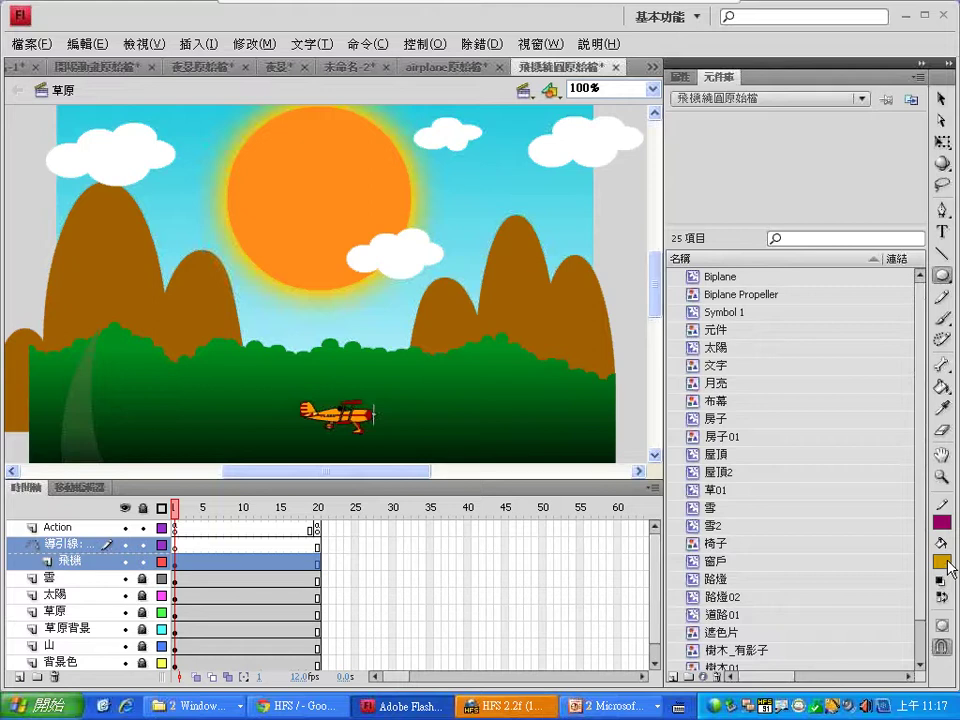
click(946, 566)
click(707, 482)
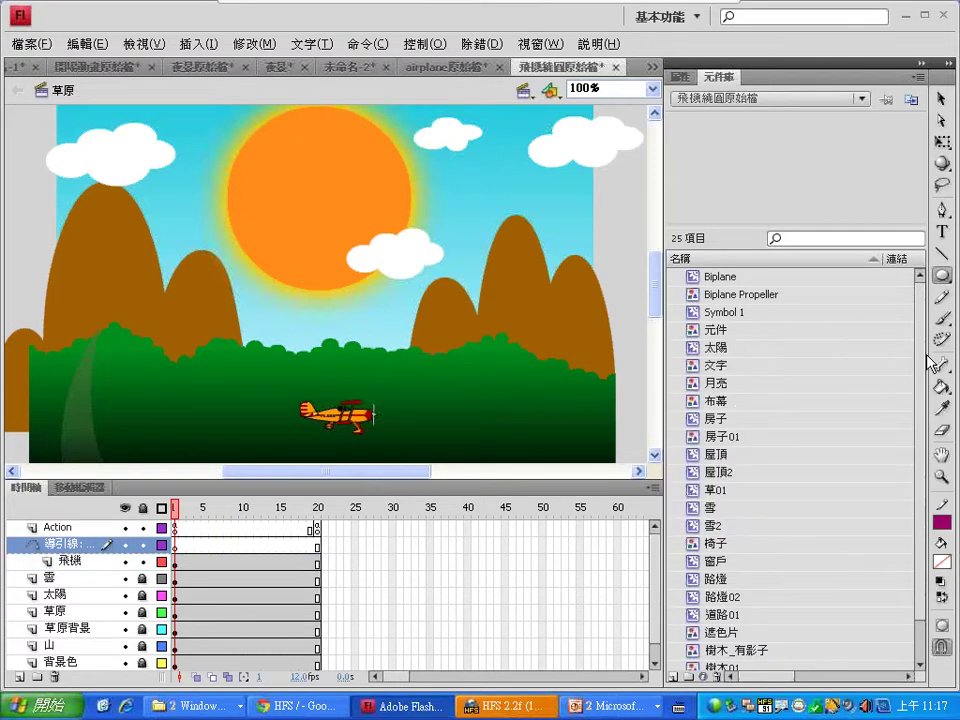
click(942, 521)
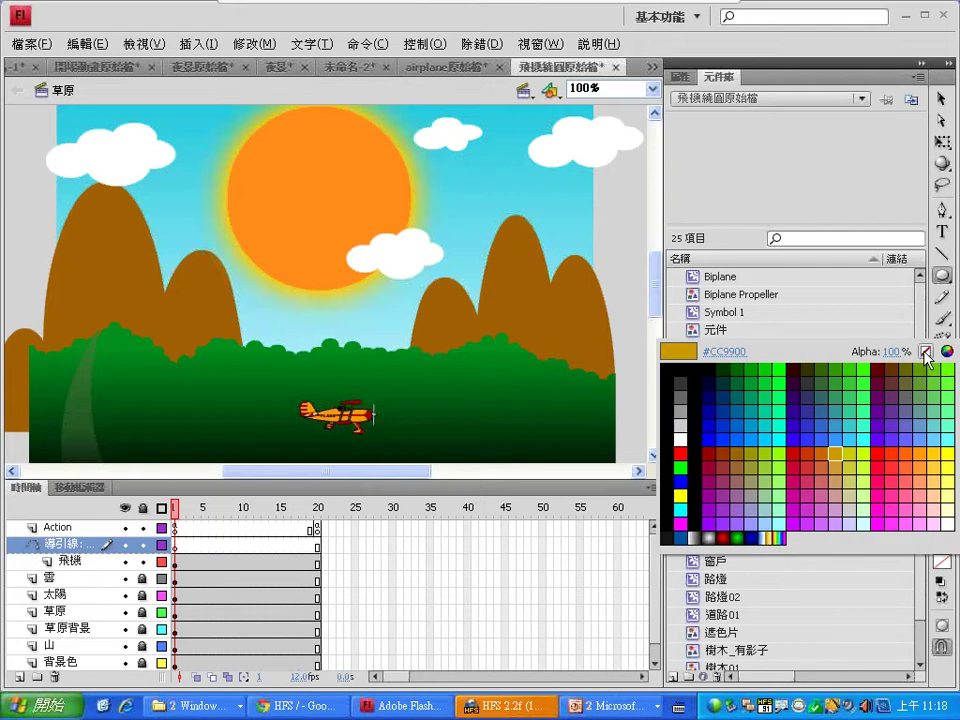
key(Escape)
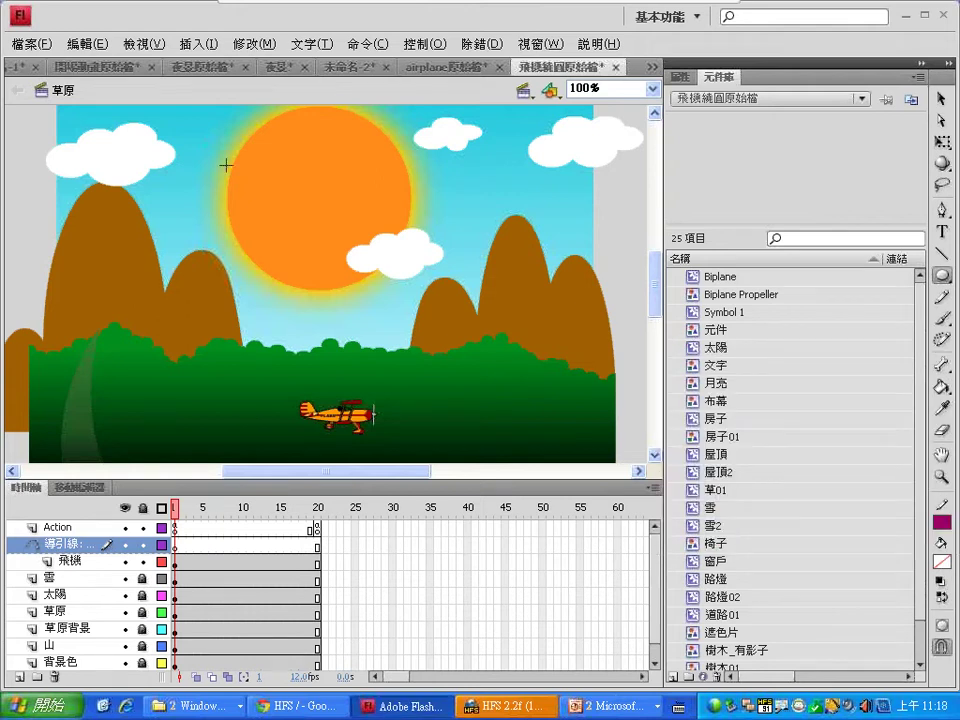
drag(203, 137, 455, 413)
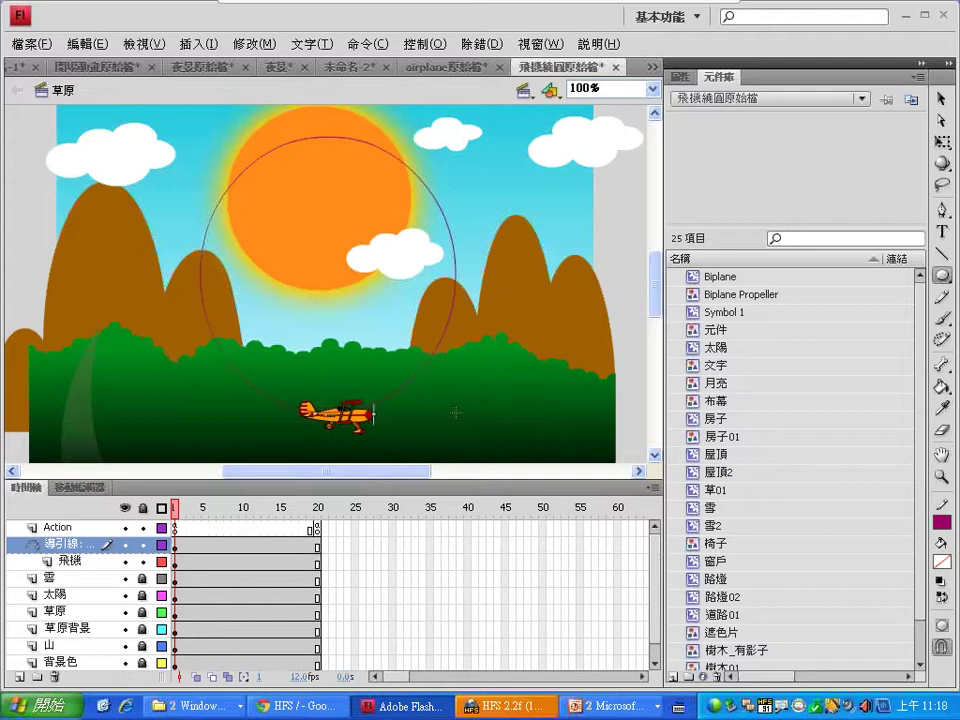
Lock the guide layer and insert a keyframe at frame 20 of the 飛機 layer.
click(143, 545)
click(318, 562)
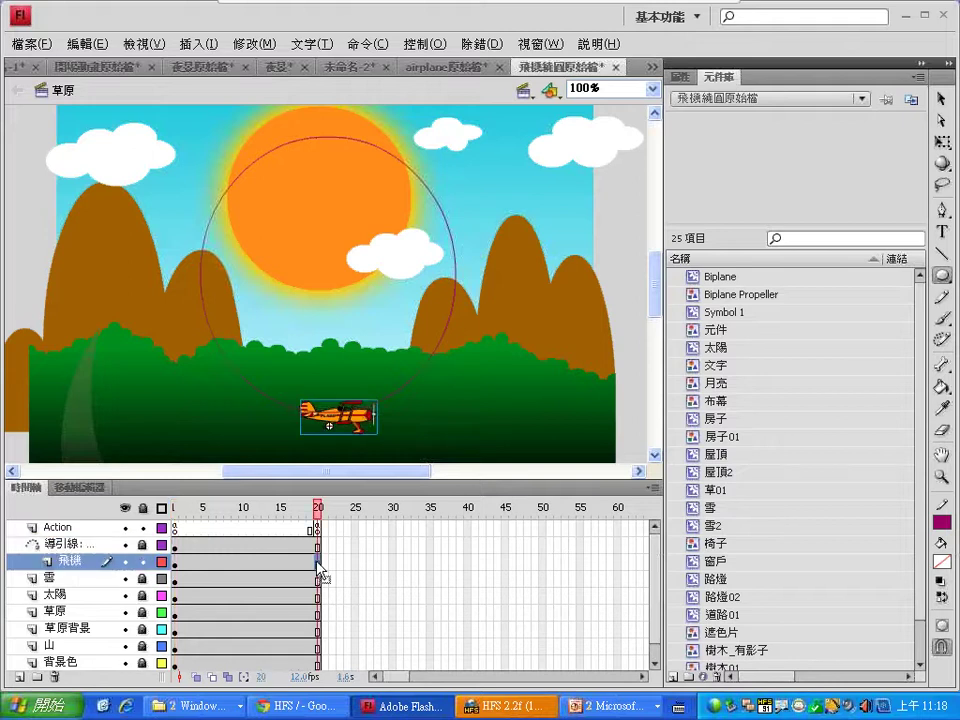
right_click(318, 567)
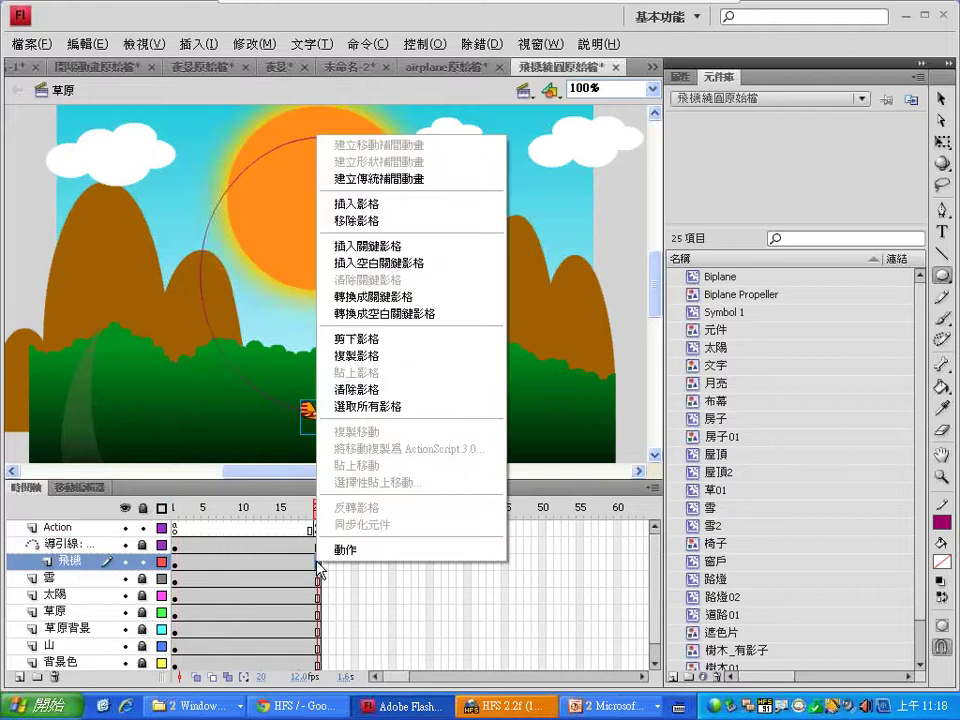
click(408, 281)
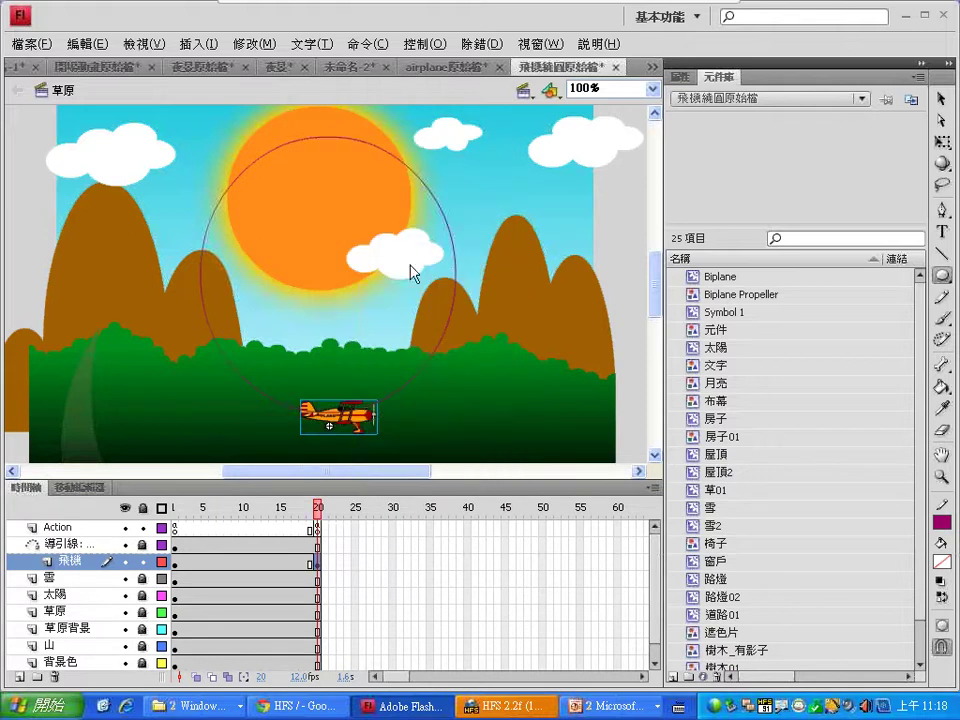
Snap the plane's centre to the bottom of the oval path in frame 1 and to the path's left side in frame 20.
click(941, 98)
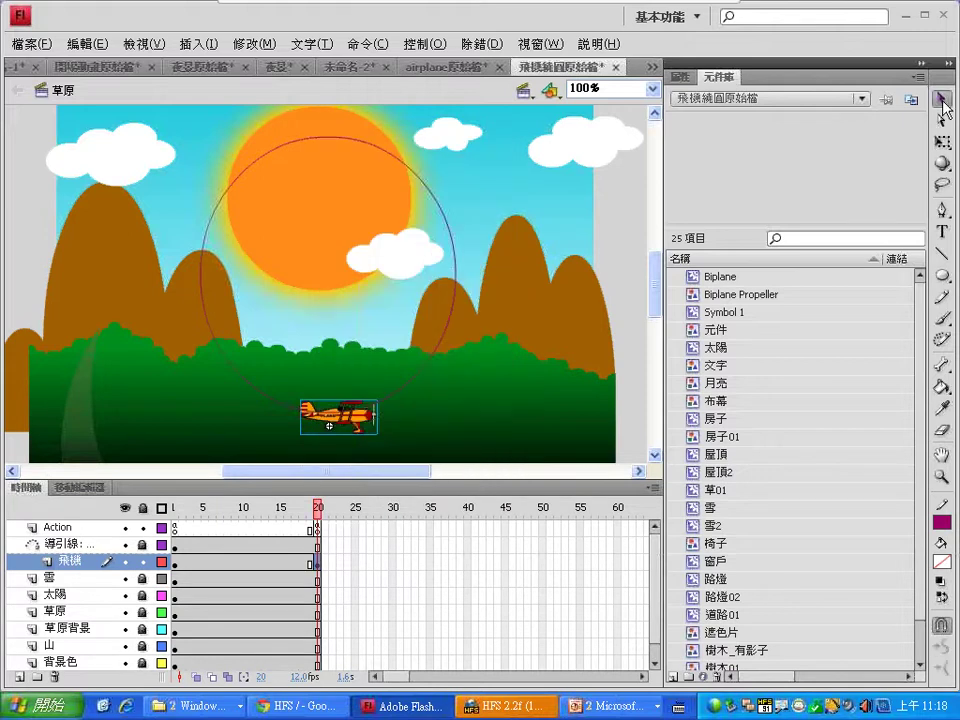
click(176, 566)
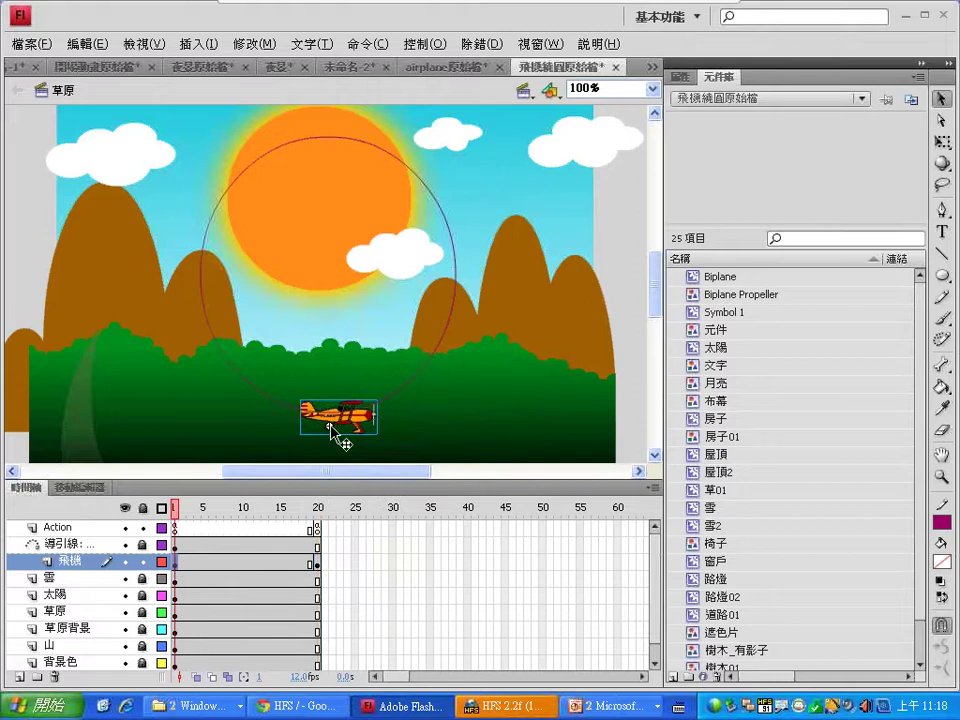
drag(330, 426, 330, 424)
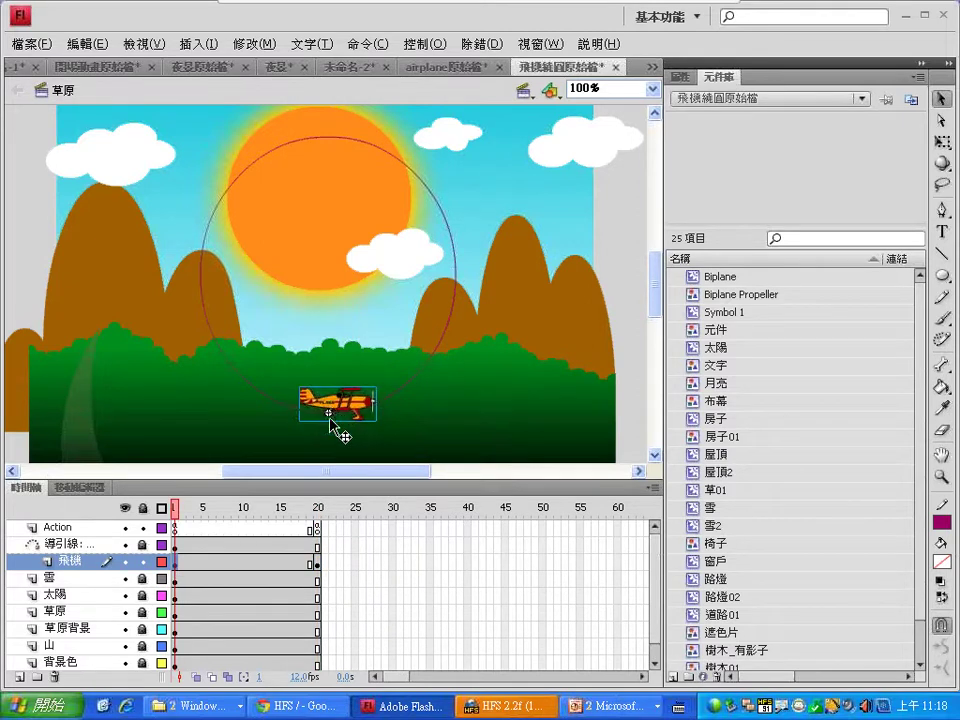
click(320, 507)
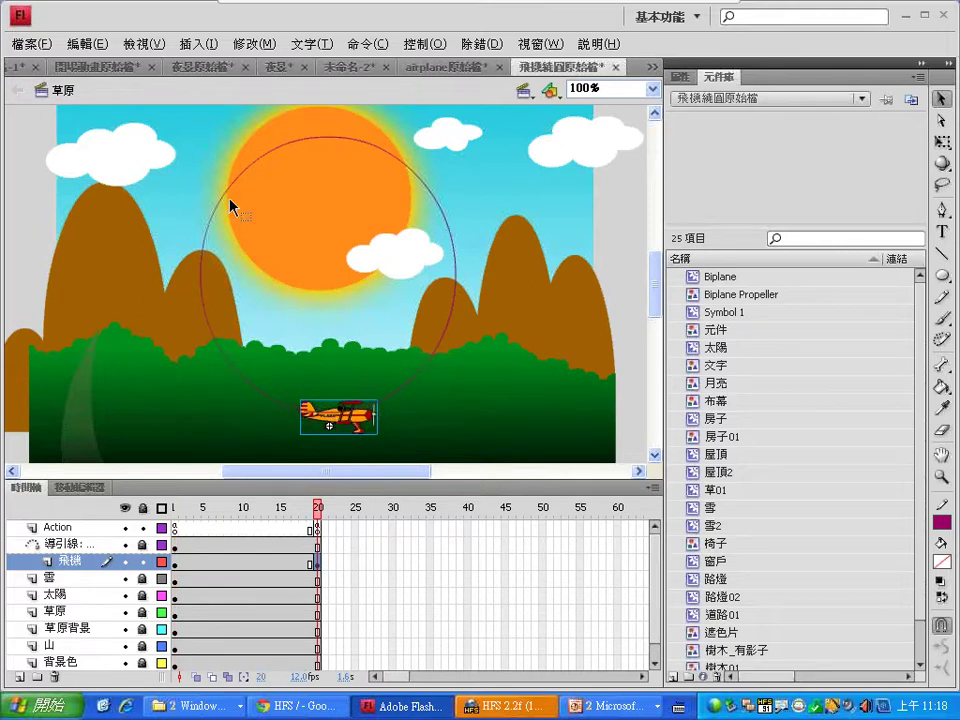
drag(331, 428, 205, 307)
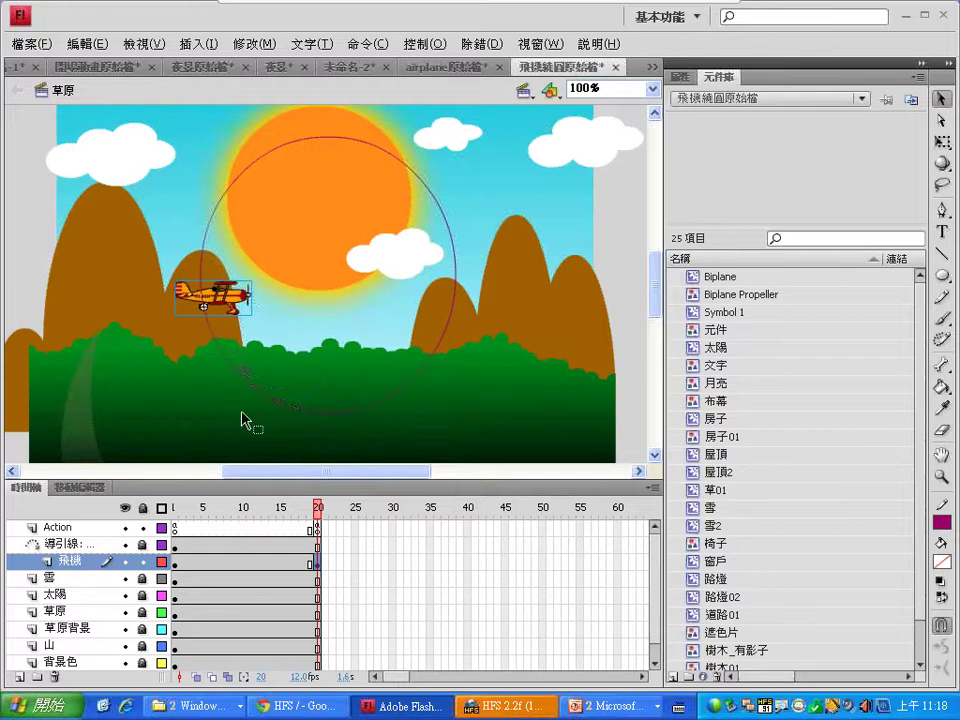
Test the movie to check the plane's motion before tweening, and close the preview.
click(420, 44)
click(430, 166)
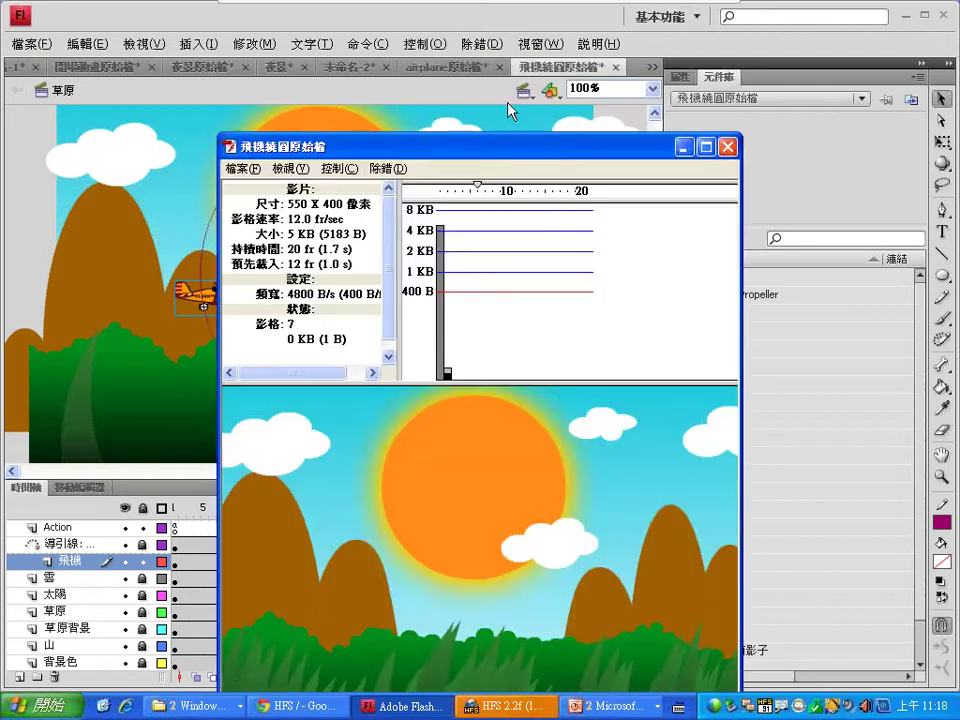
drag(516, 146, 500, 99)
click(711, 98)
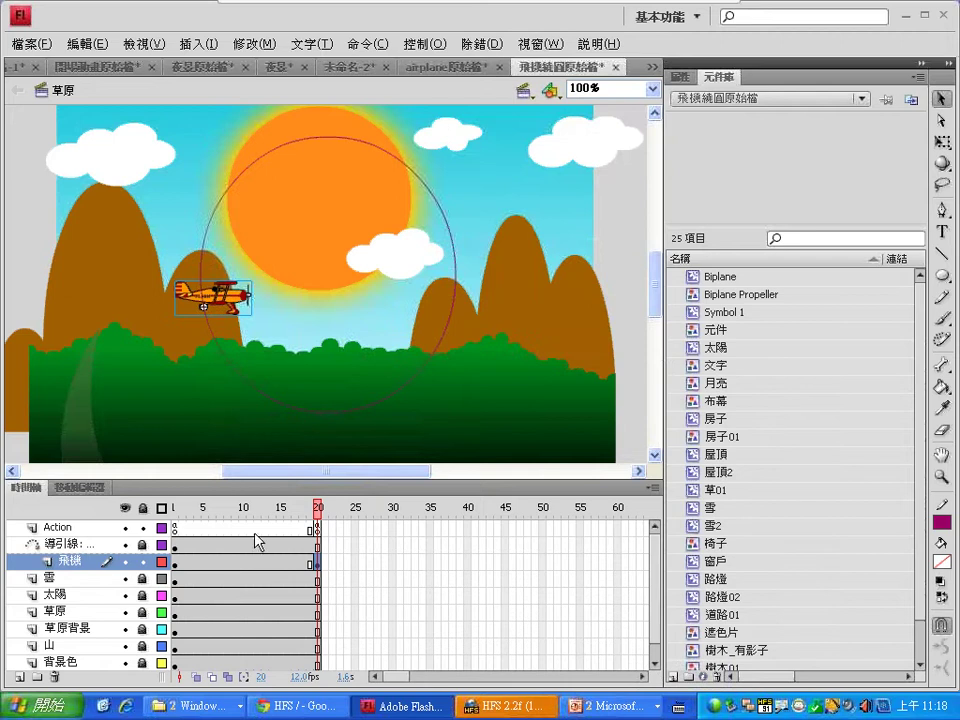
Create a classic tween between frames 1 and 20 of the 飛機 layer and test the movie.
right_click(245, 568)
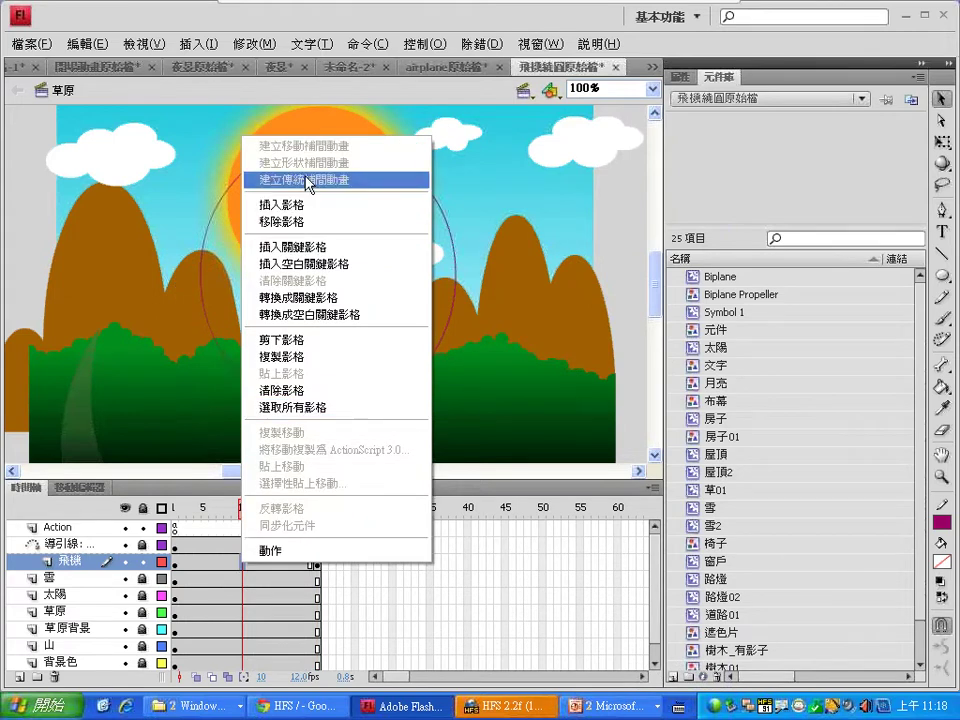
click(232, 135)
key(ctrl+Return)
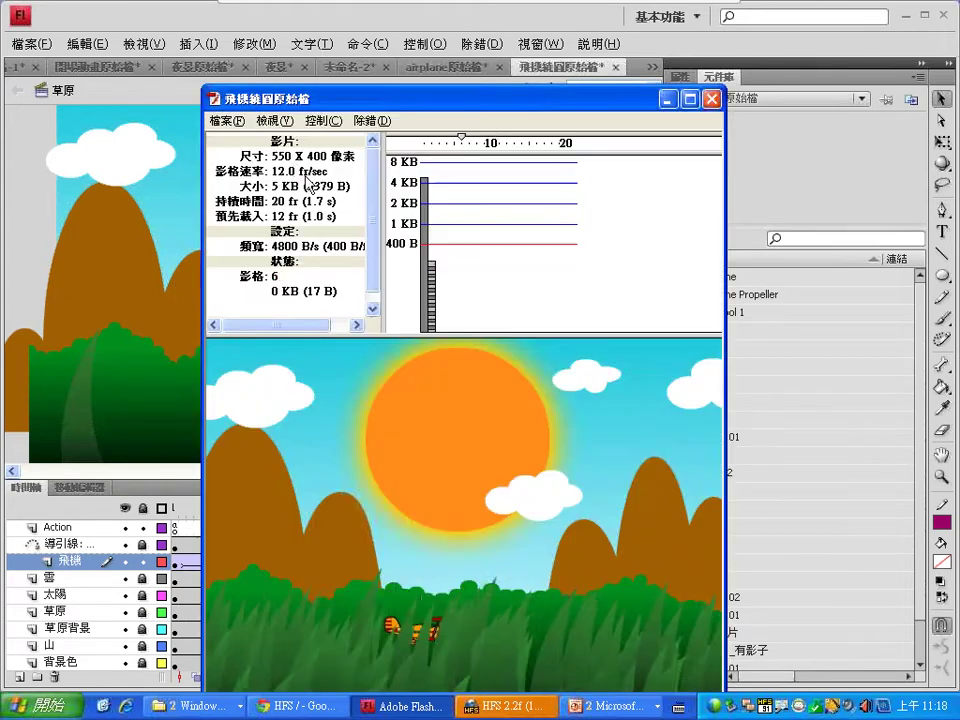
Hide the bandwidth profiler in the movie preview, watch the plane follow the guide path, and return to the document.
drag(310, 100, 280, 50)
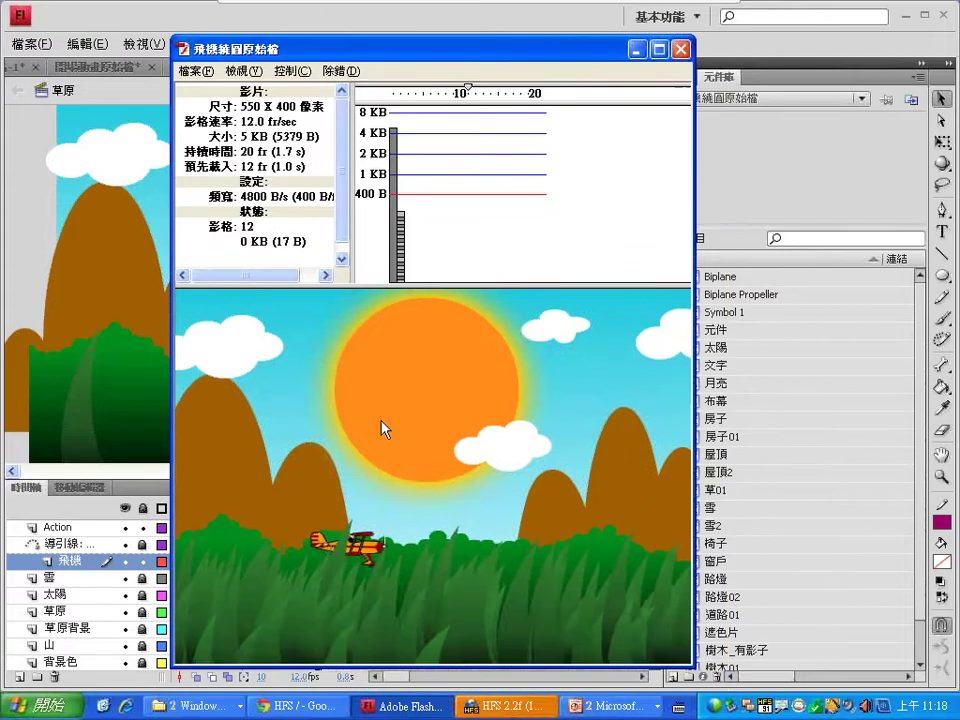
click(246, 71)
click(250, 141)
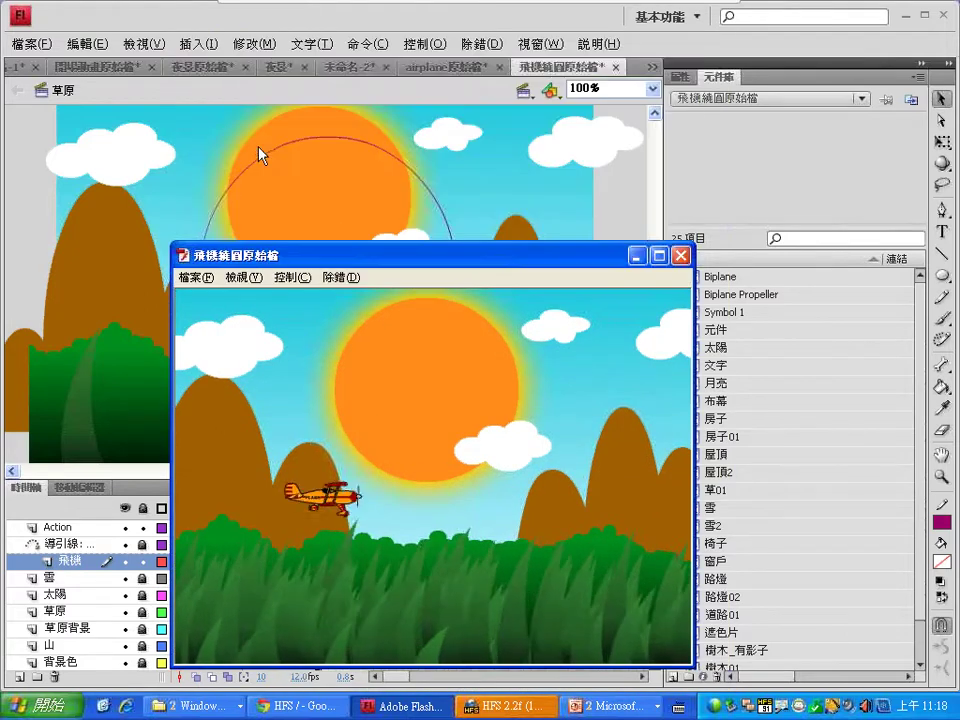
drag(314, 267, 285, 146)
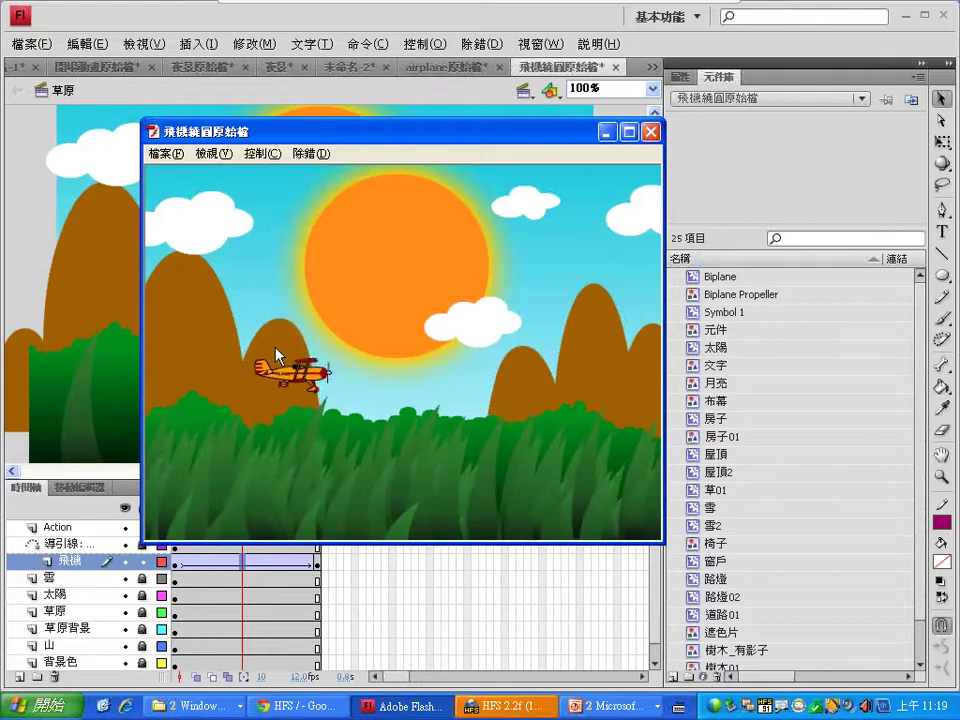
click(527, 76)
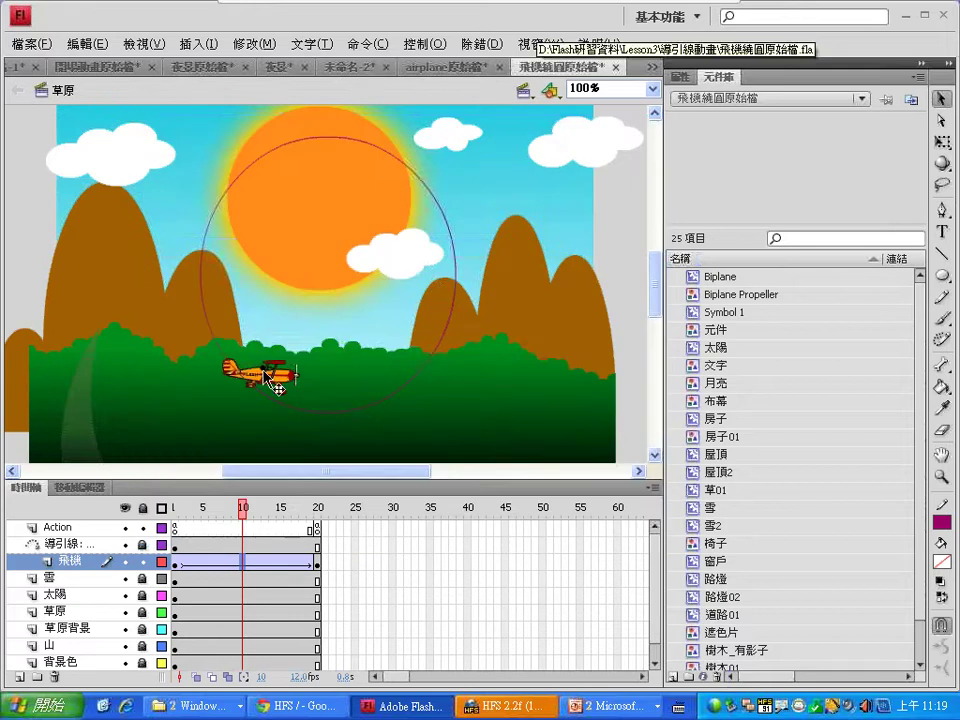
Move the plane in frame 20 to the upper-right part of the oval path, test the movie and close the preview.
click(319, 510)
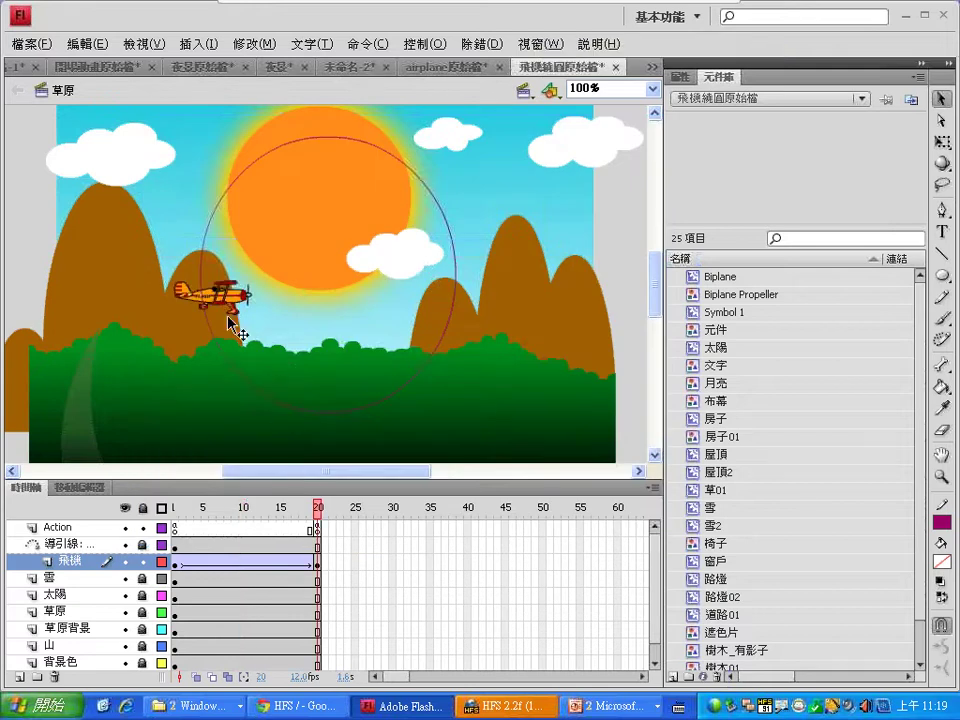
drag(213, 300, 426, 191)
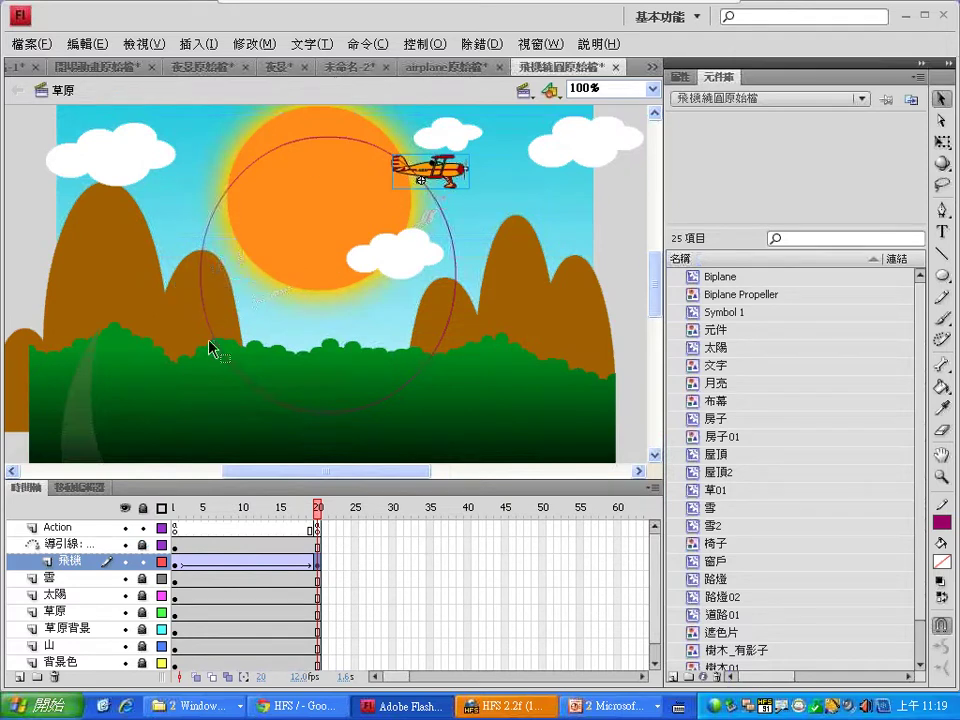
key(ctrl+Return)
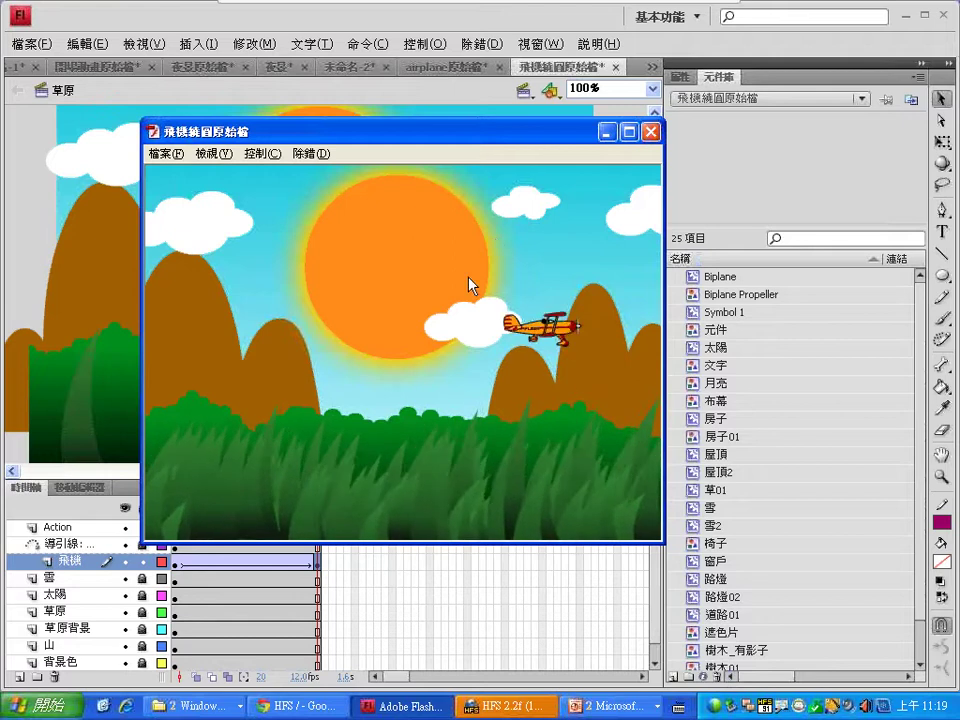
click(650, 132)
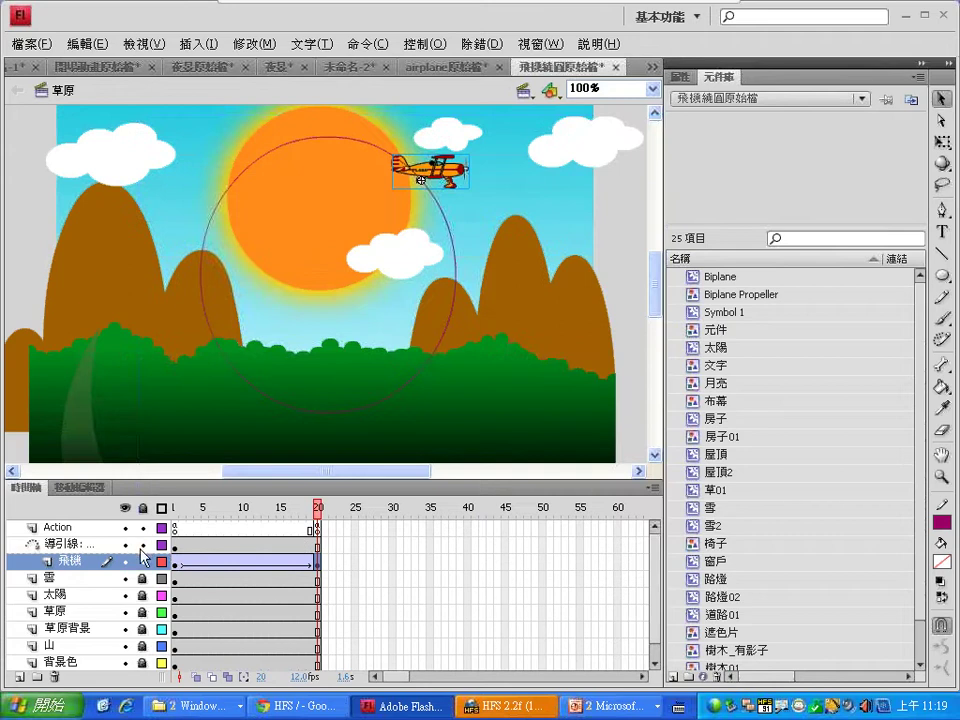
Try erasing across the lower-left part of the oval path in frame 1 with all layers unlocked, and undo the erasure.
click(176, 507)
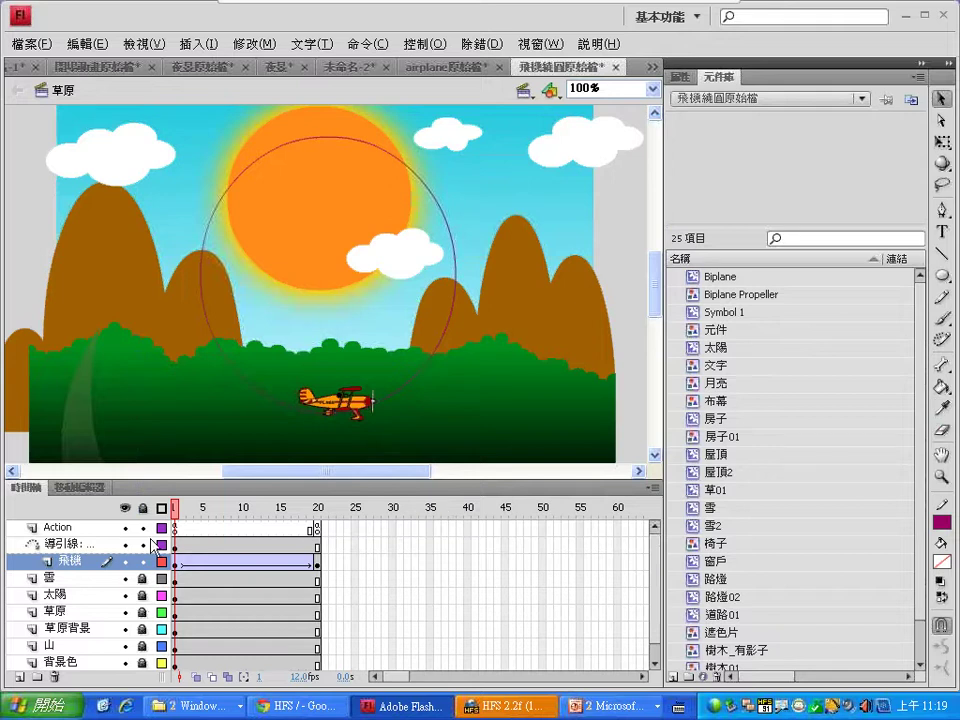
click(143, 508)
click(143, 508)
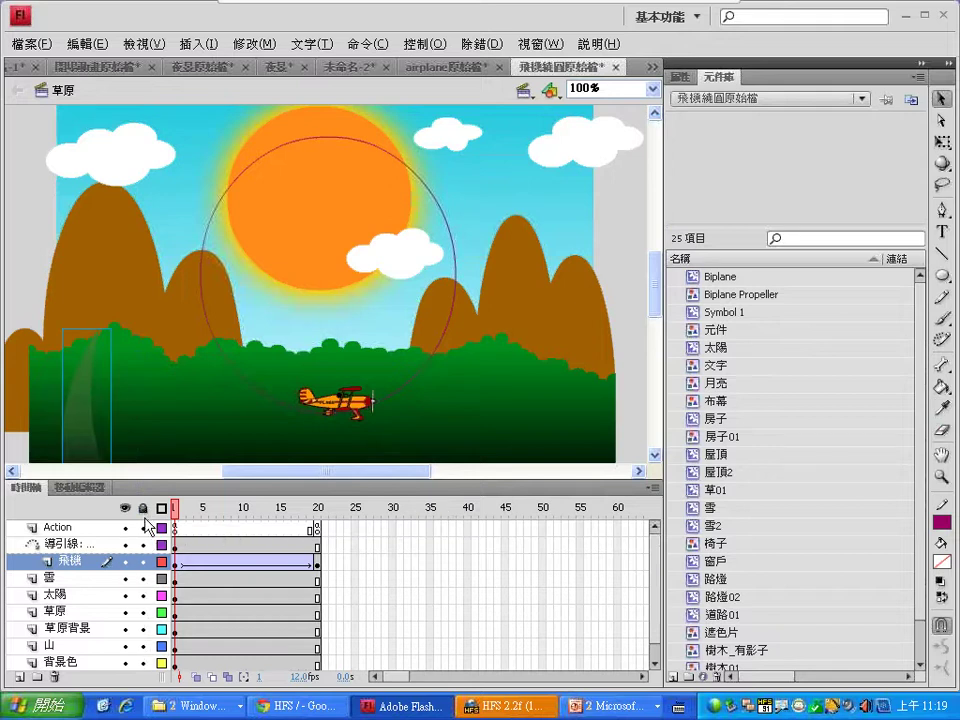
click(941, 430)
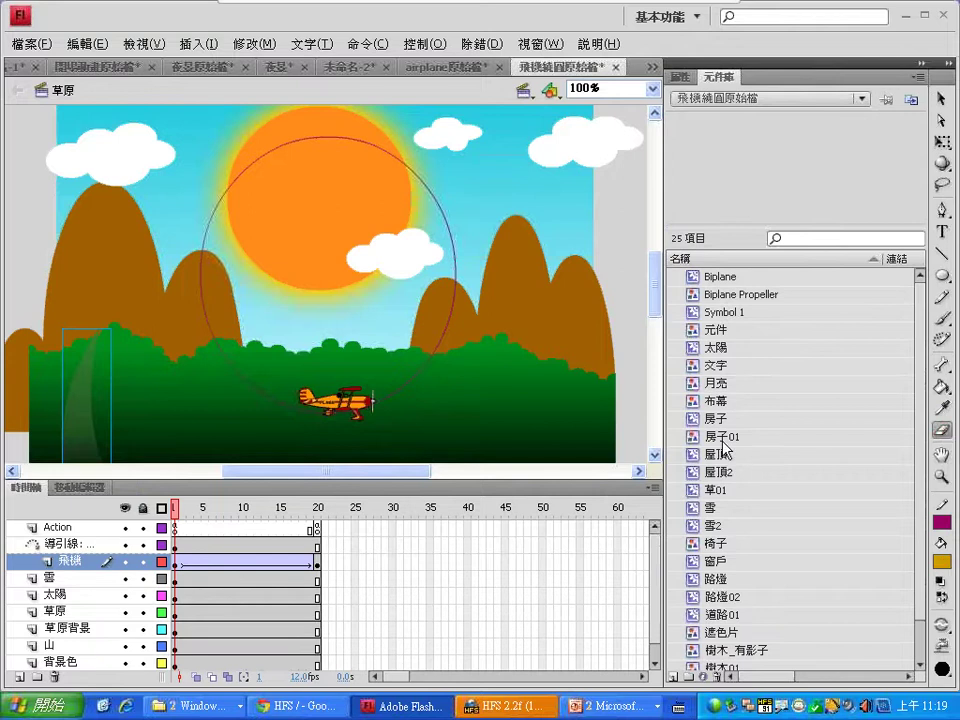
drag(237, 313, 213, 346)
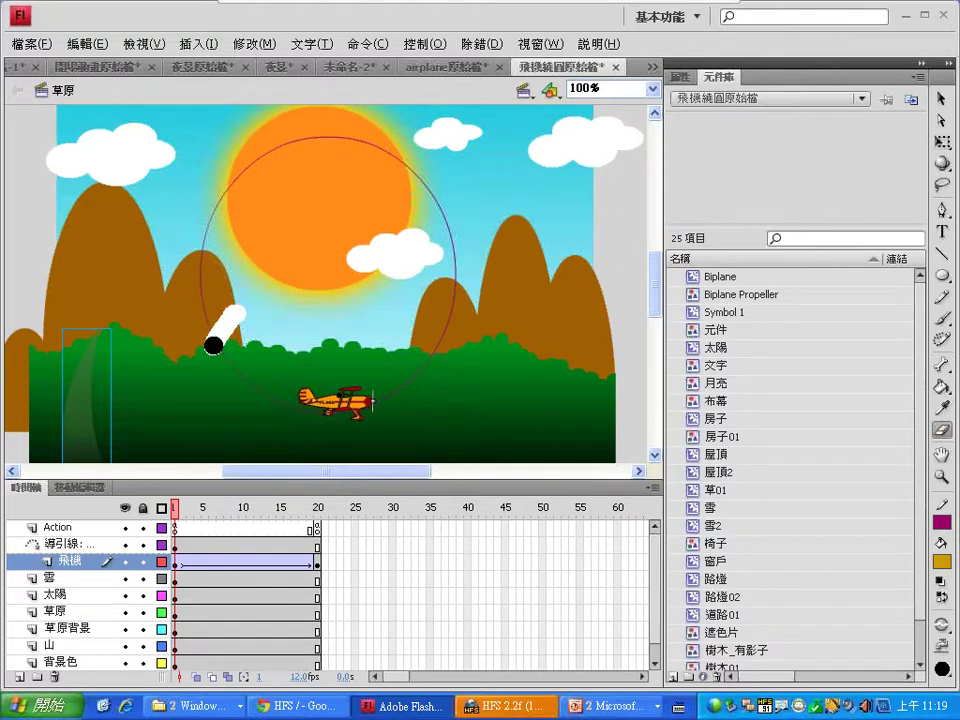
drag(213, 345, 213, 348)
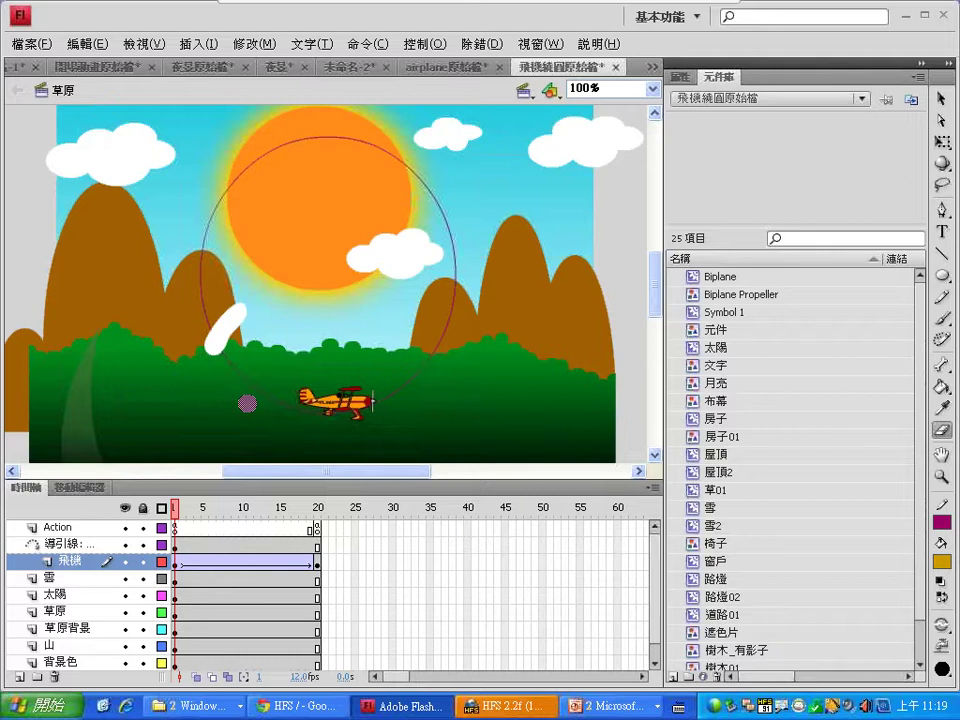
key(ctrl+z)
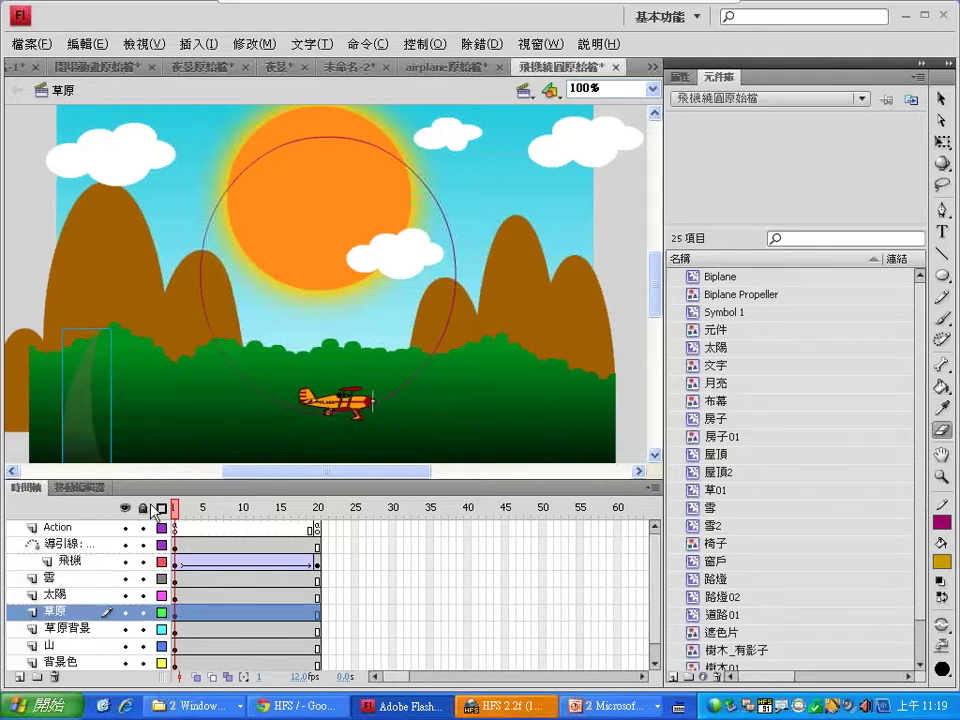
With all layers locked except Action and the guide layer, erase a small gap at the oval path's bottom and relock the guide layer.
click(142, 508)
click(142, 527)
click(142, 544)
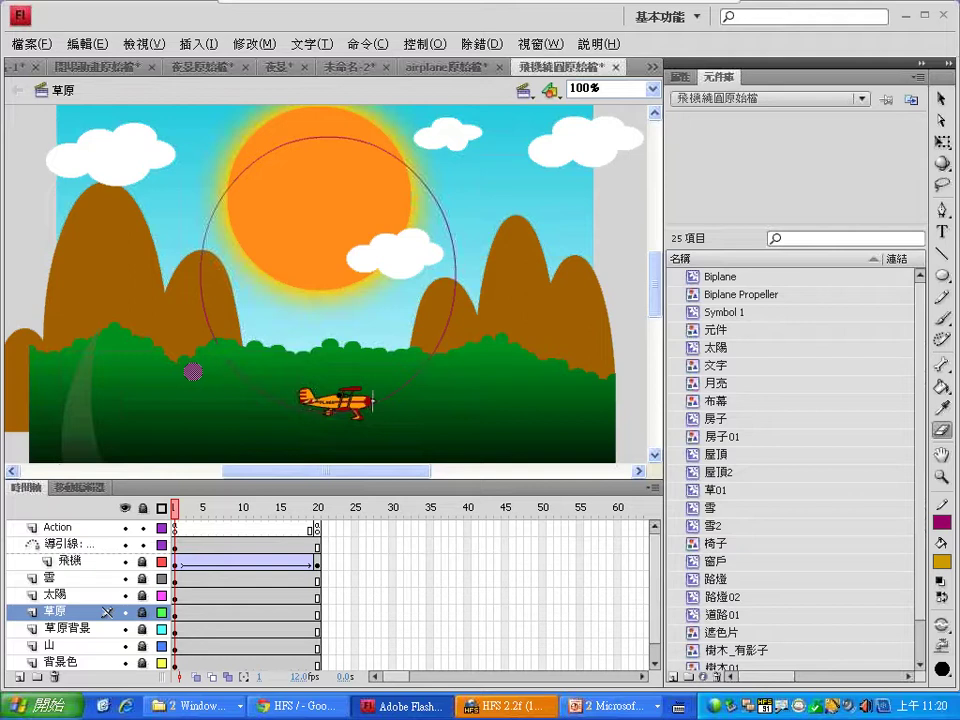
click(95, 47)
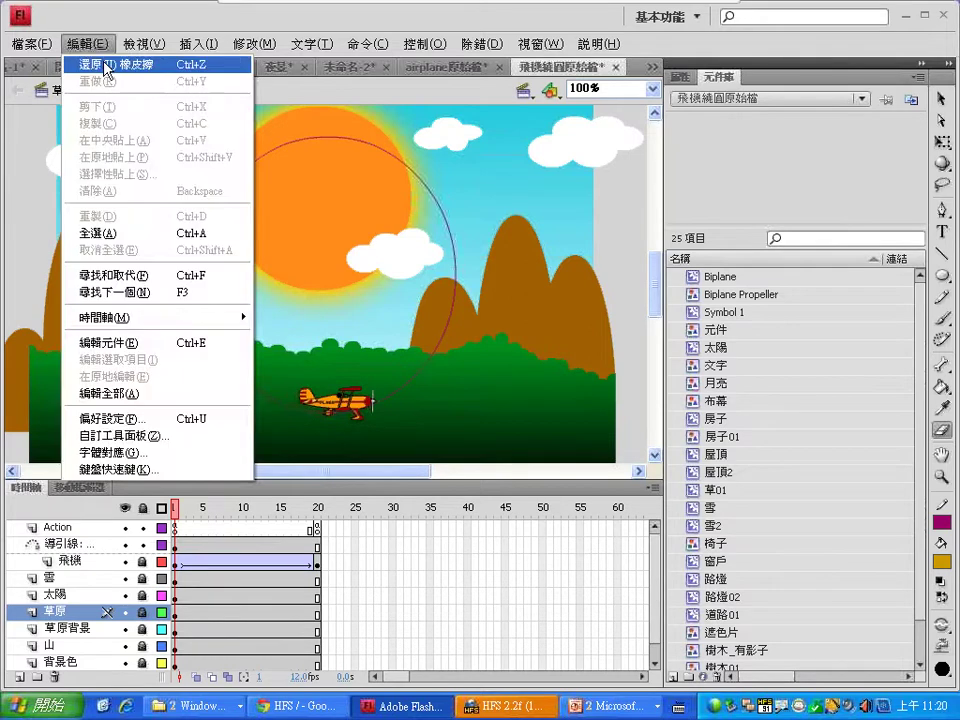
click(102, 64)
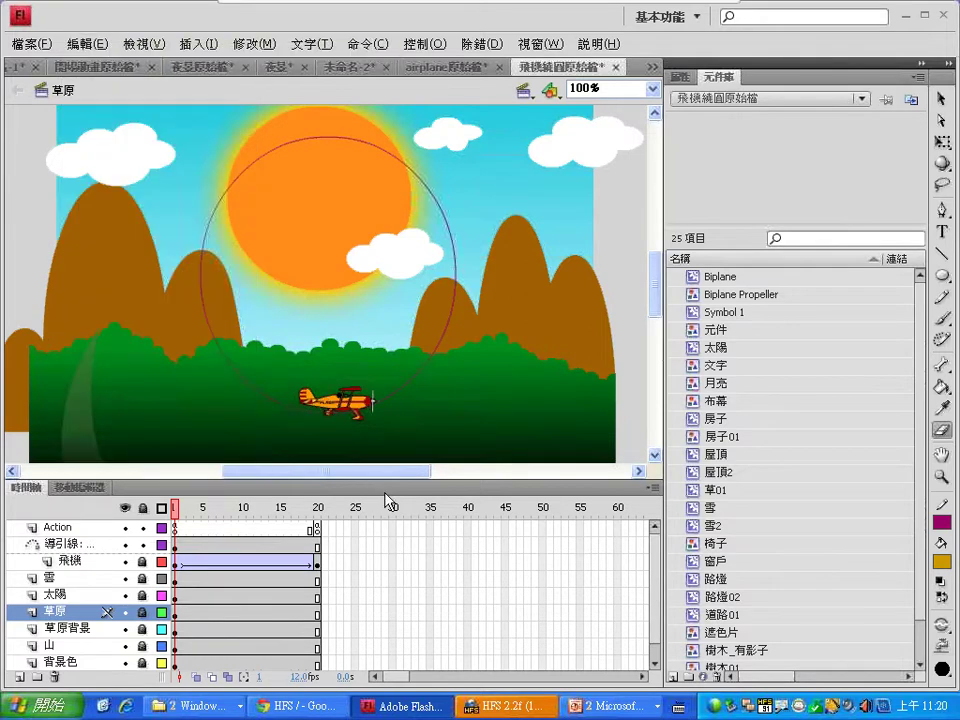
click(176, 546)
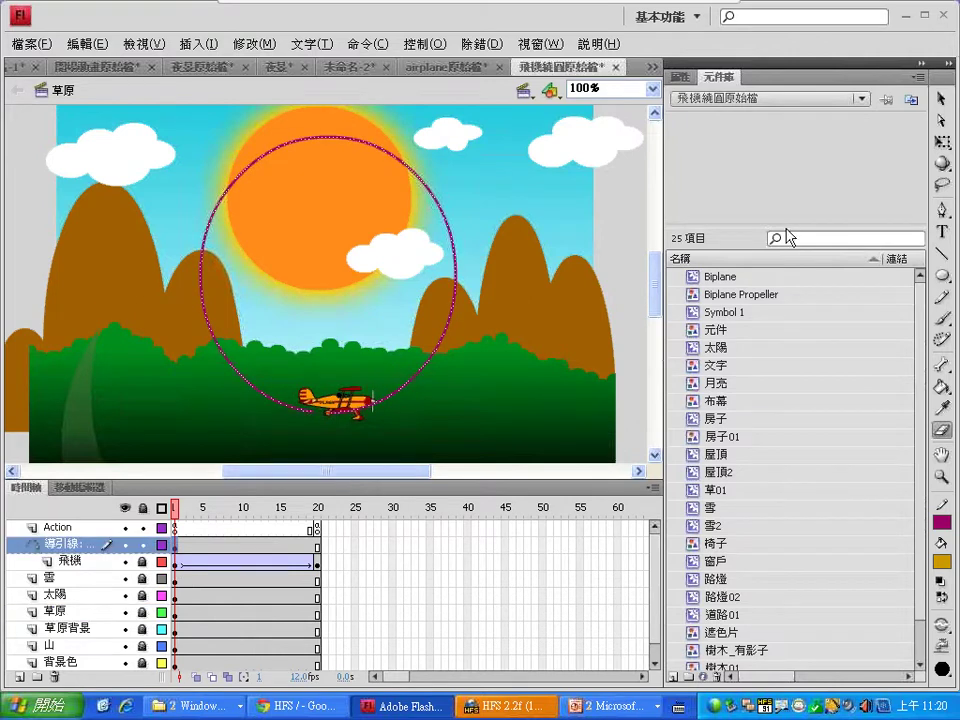
click(142, 545)
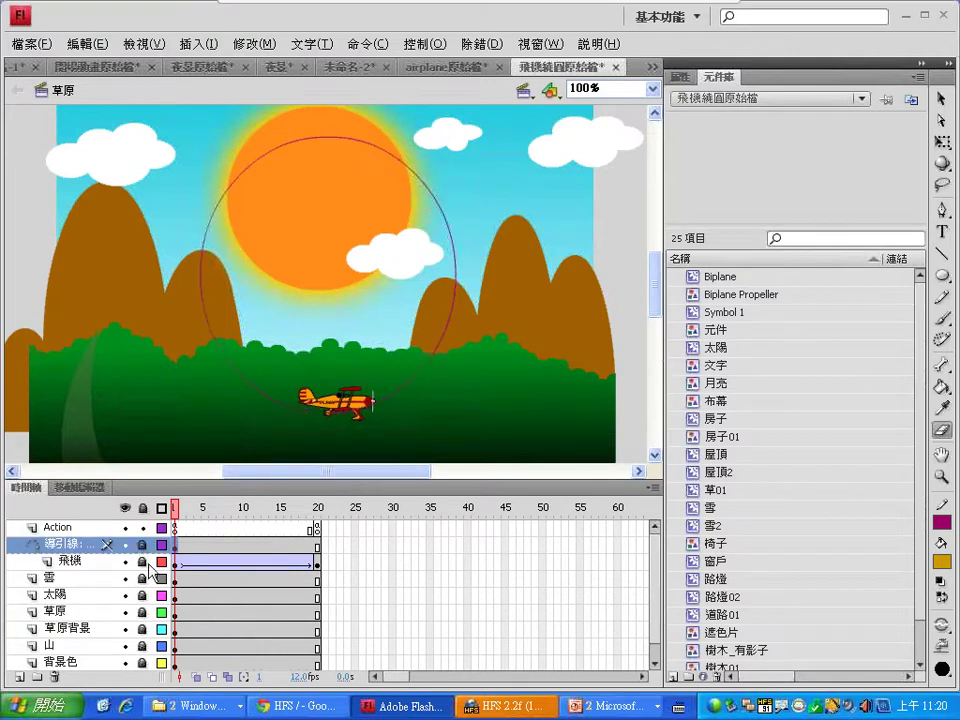
Snap the plane's centre to the right end of the bottom gap in frame 1 and the left end in frame 20, and test the movie.
key(v)
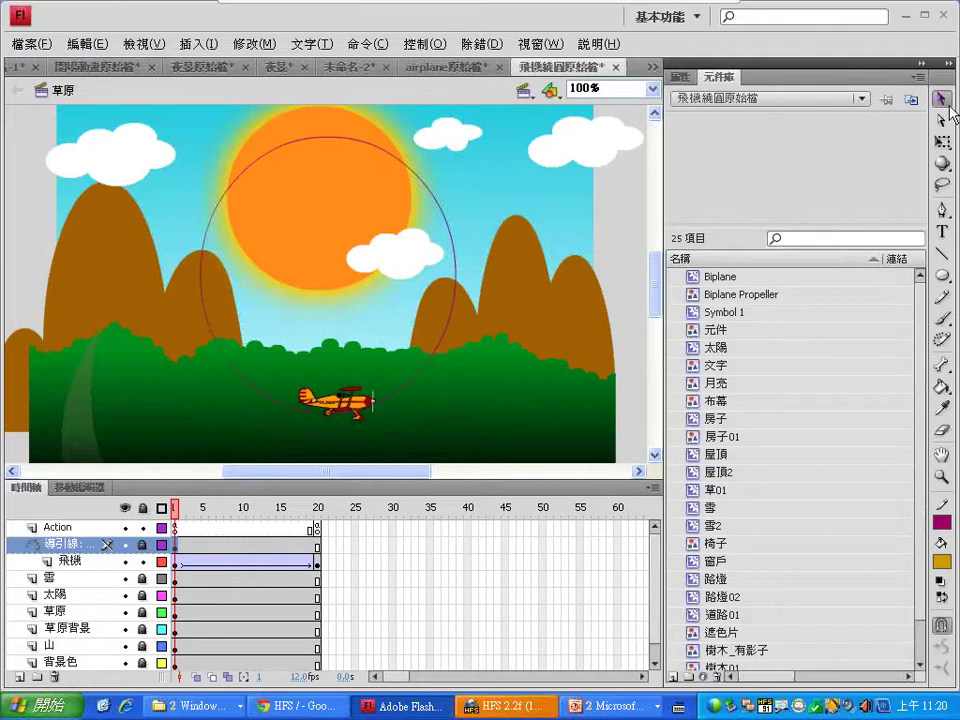
drag(327, 410, 332, 413)
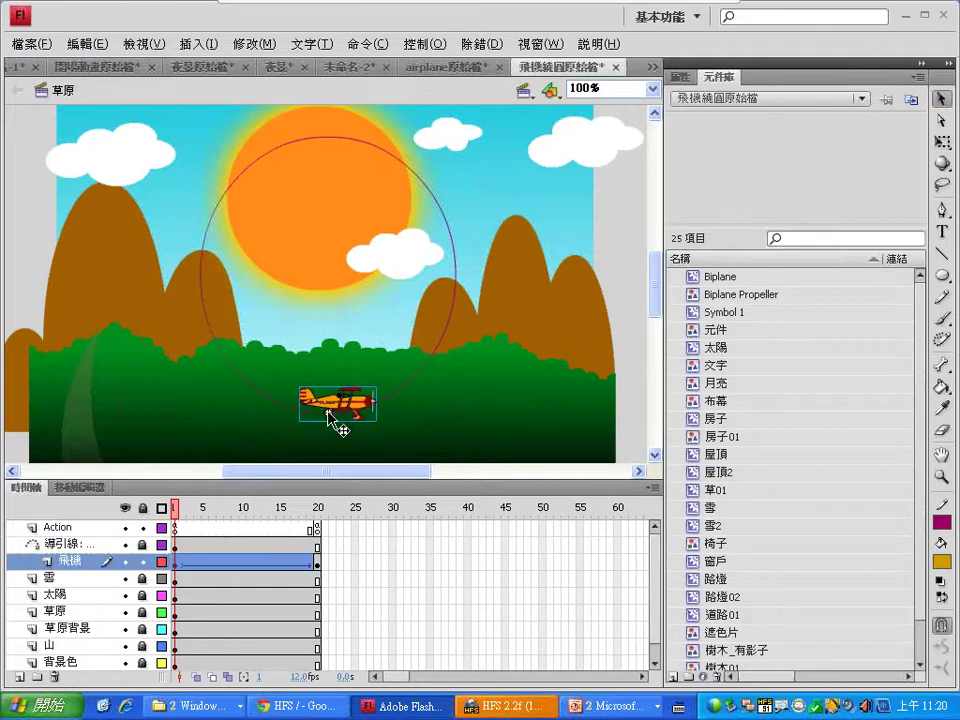
click(319, 507)
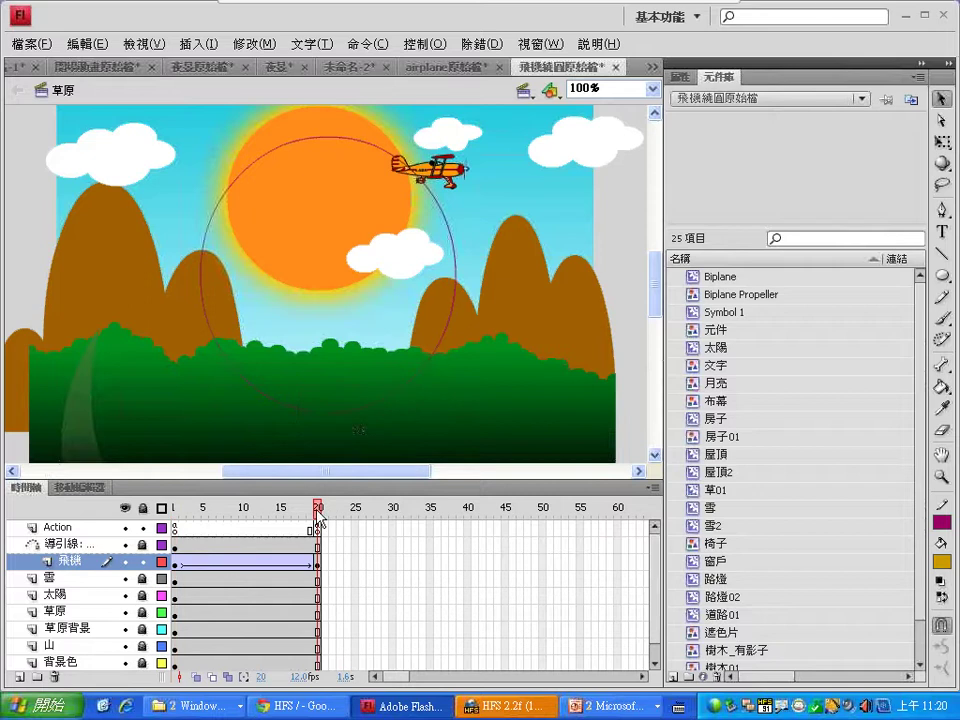
drag(429, 192, 314, 408)
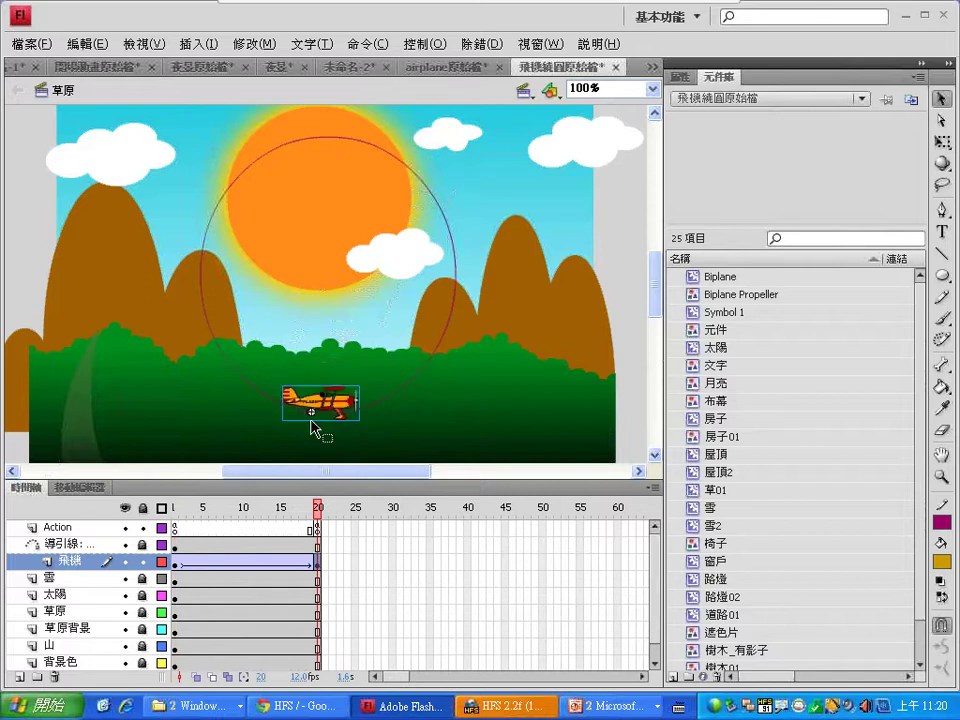
key(ctrl+Return)
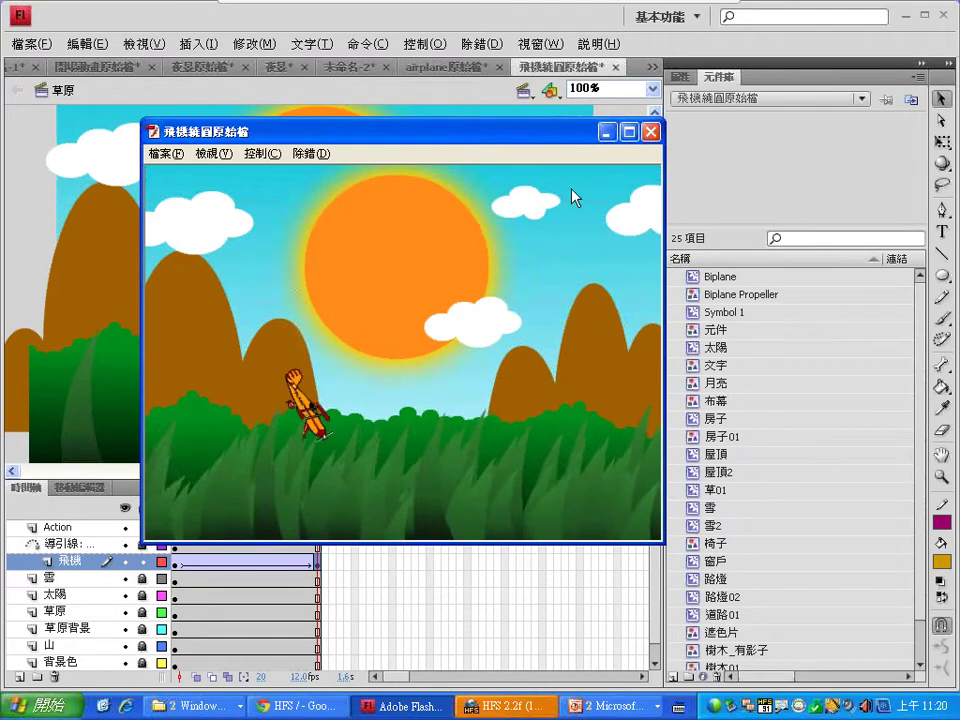
click(651, 131)
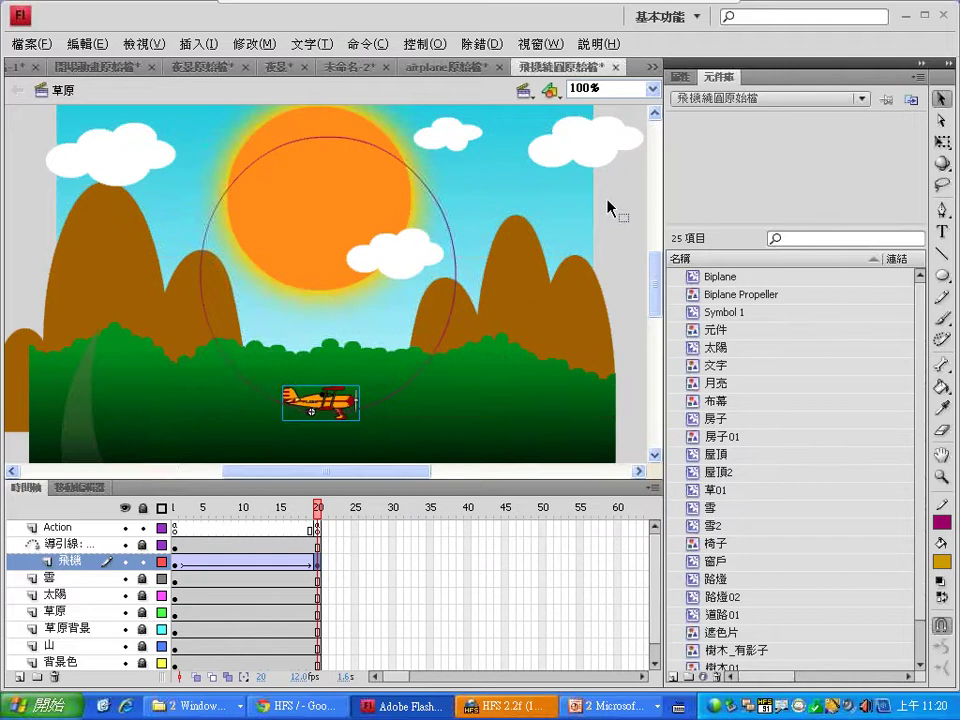
In the airplane原始檔 document, scrub the plane along its guide path and show the tween properties of frame 1 on the 飛機 layer.
click(428, 76)
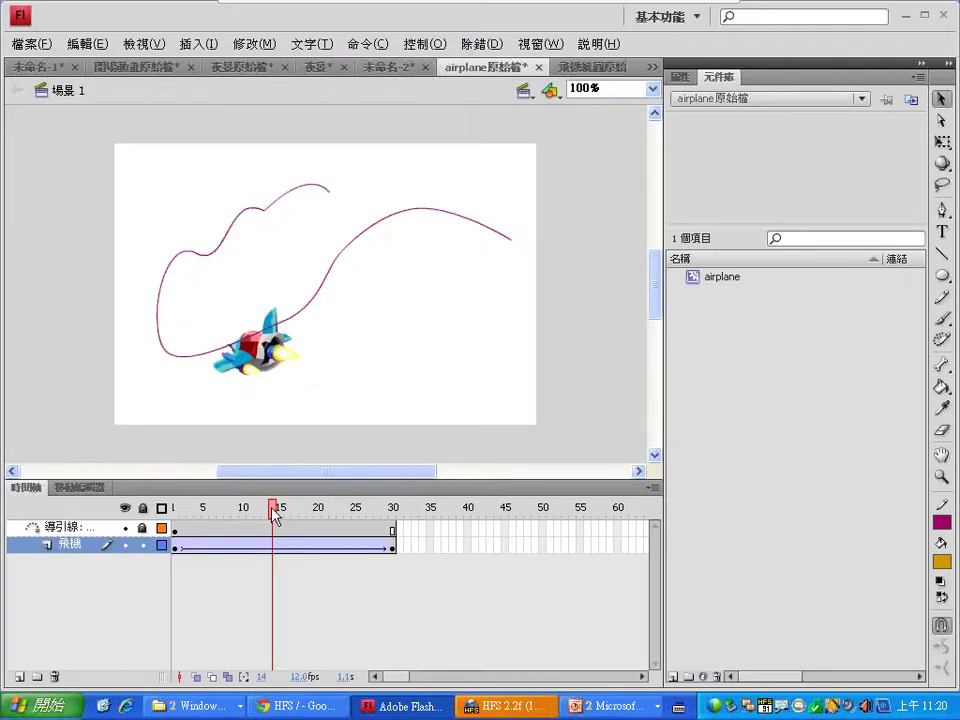
drag(276, 515, 393, 512)
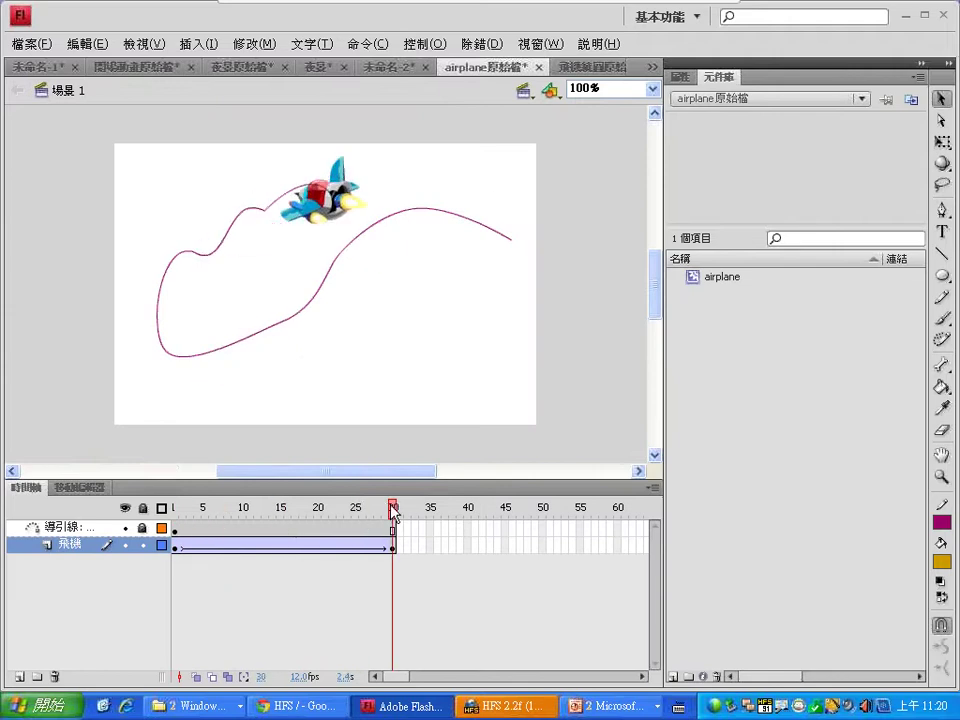
click(274, 547)
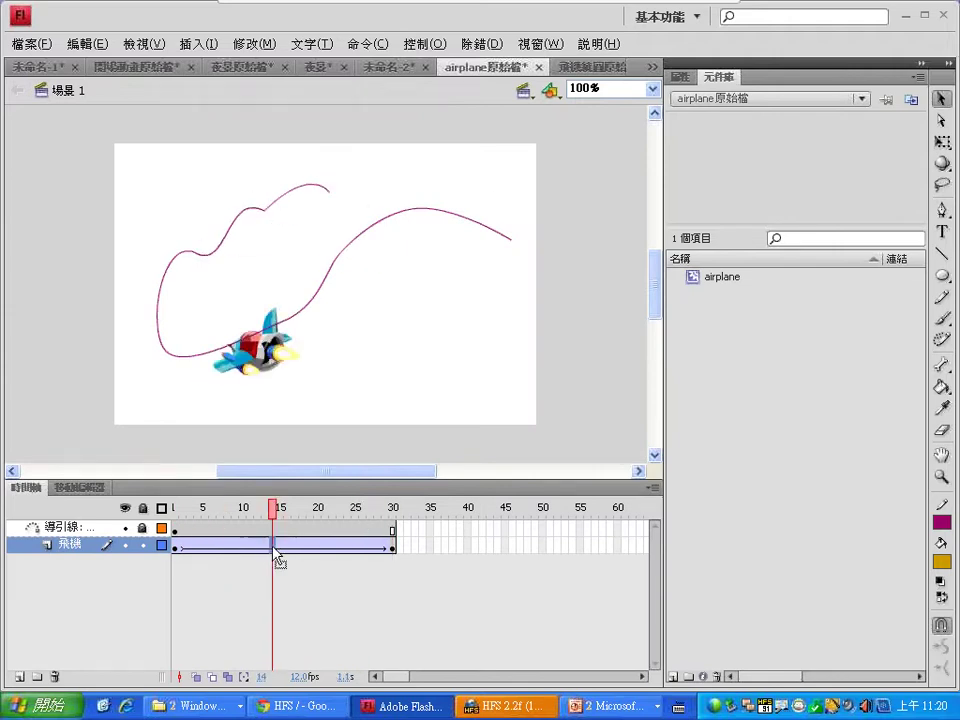
click(176, 547)
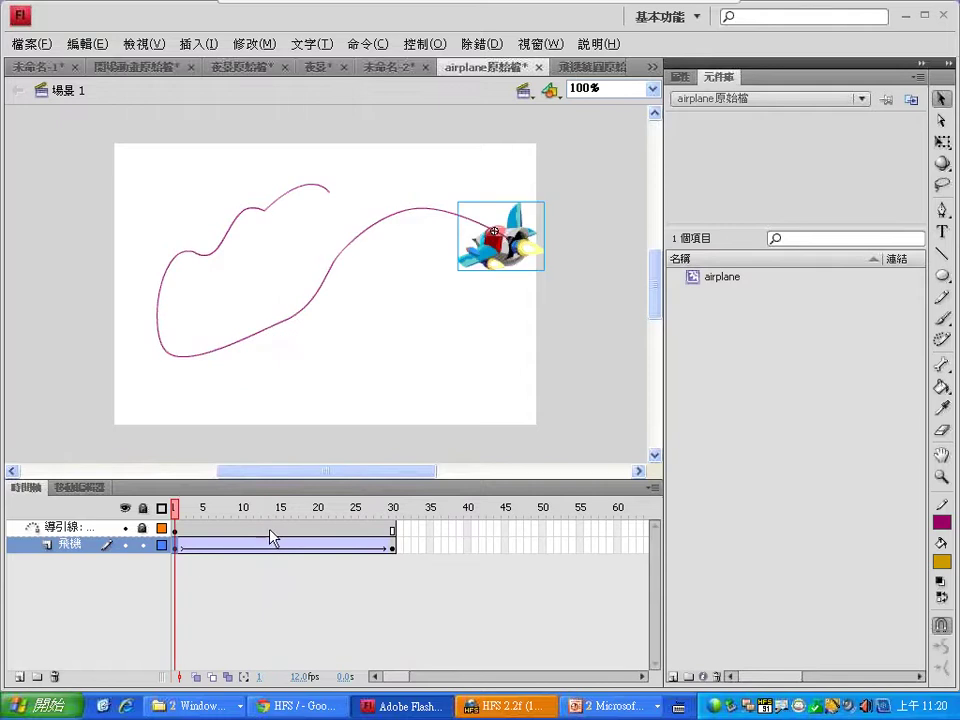
click(680, 77)
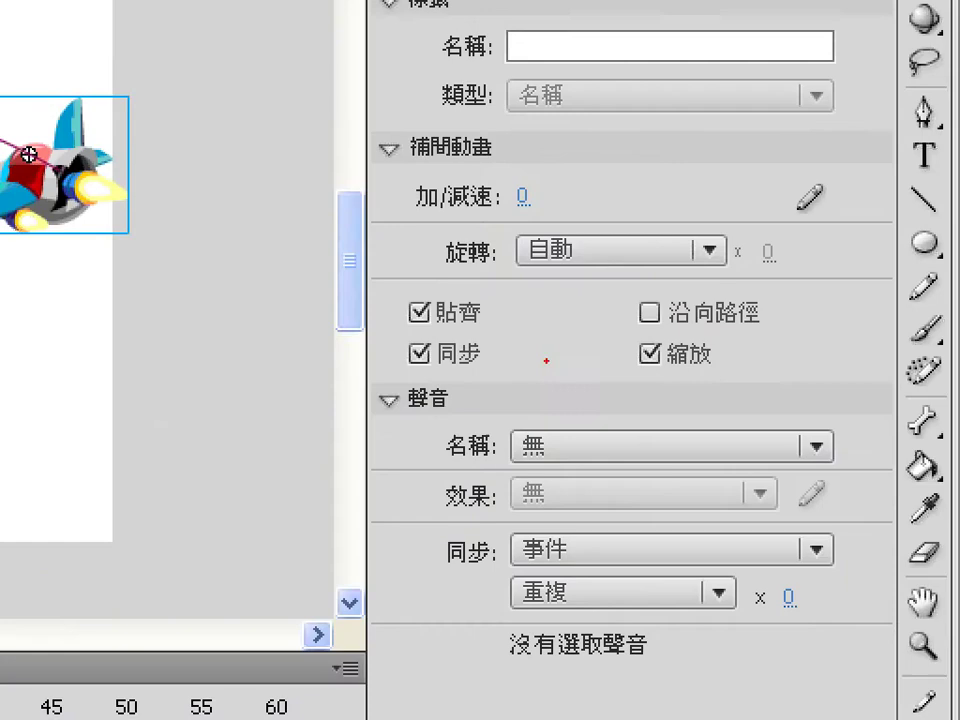
mouse_move(600, 288)
mouse_down()
mouse_move(609, 322)
mouse_move(670, 232)
mouse_up()
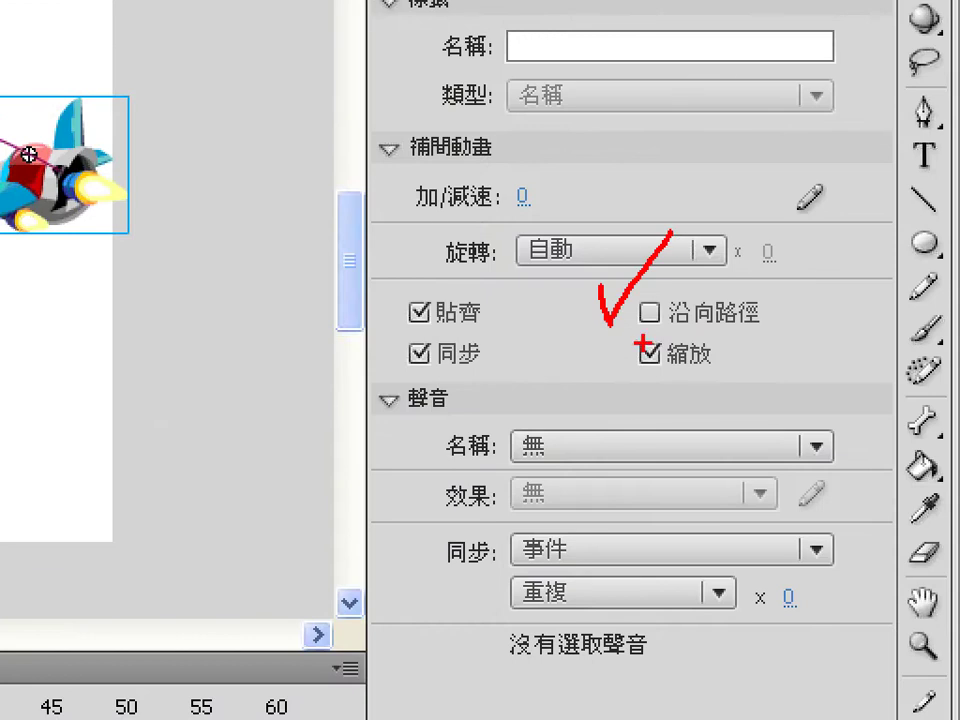
click(630, 340)
drag(630, 340, 762, 337)
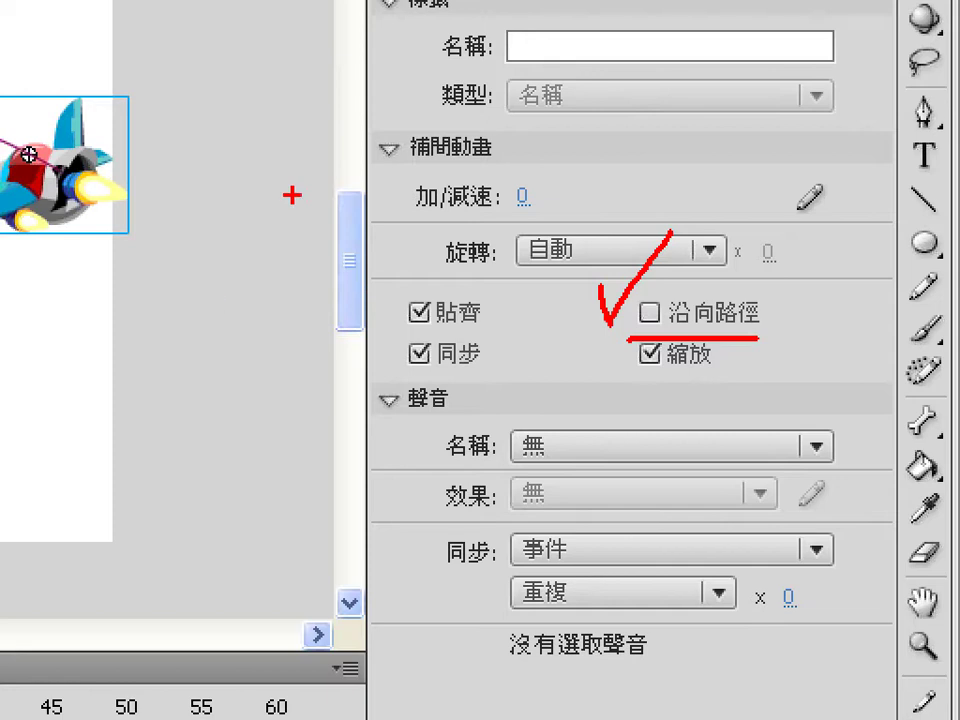
mouse_move(362, 219)
mouse_down()
mouse_move(234, 180)
mouse_move(212, 278)
mouse_move(84, 388)
mouse_up()
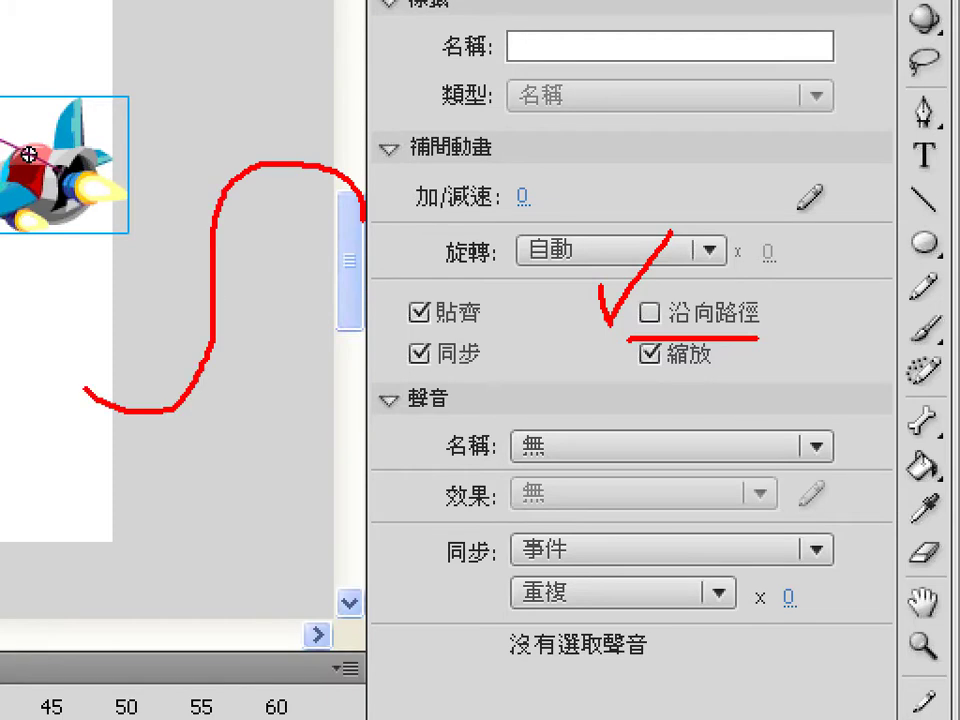
mouse_move(295, 92)
mouse_down()
mouse_move(280, 126)
mouse_move(360, 104)
mouse_move(347, 135)
mouse_move(276, 159)
mouse_up()
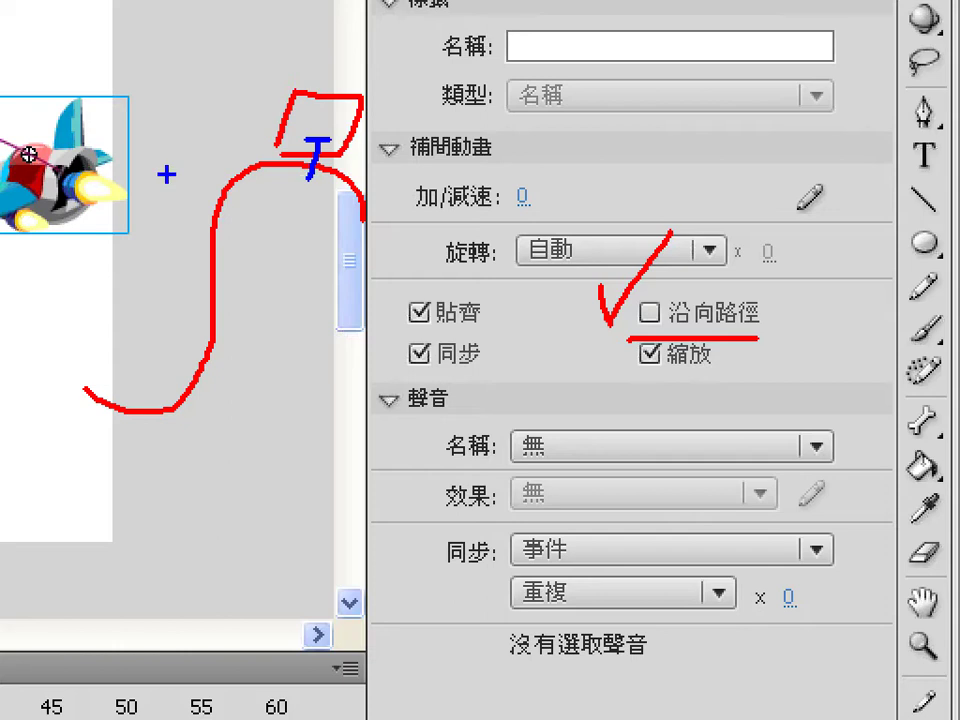
drag(147, 228, 157, 176)
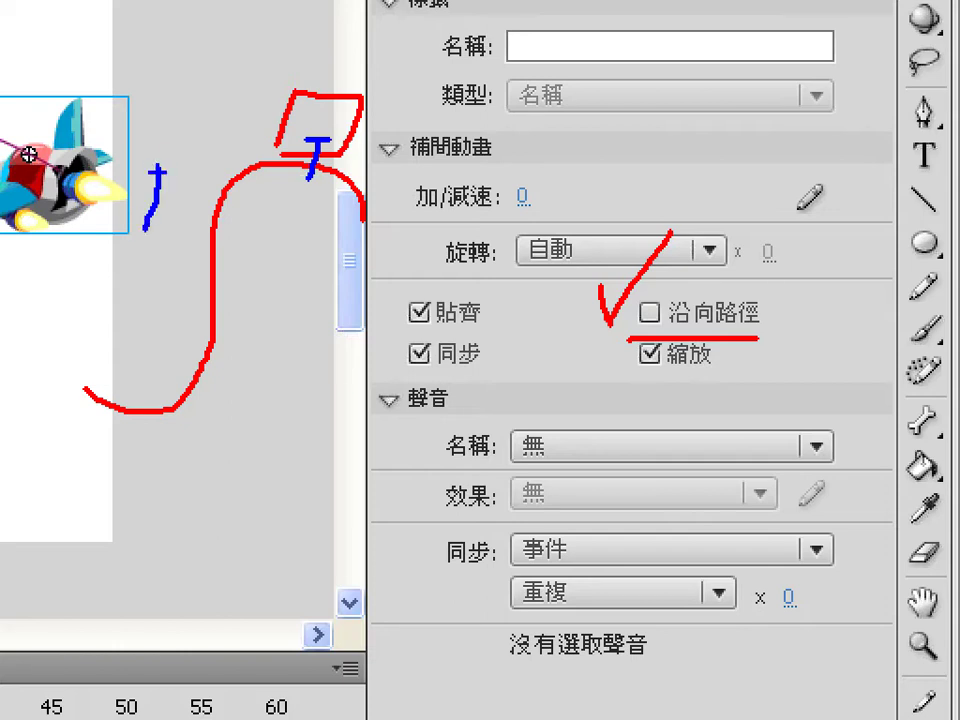
key(ctrl+z)
key(r)
mouse_move(158, 172)
mouse_down()
mouse_move(148, 217)
mouse_move(201, 184)
mouse_move(186, 228)
mouse_move(148, 228)
mouse_up()
key(b)
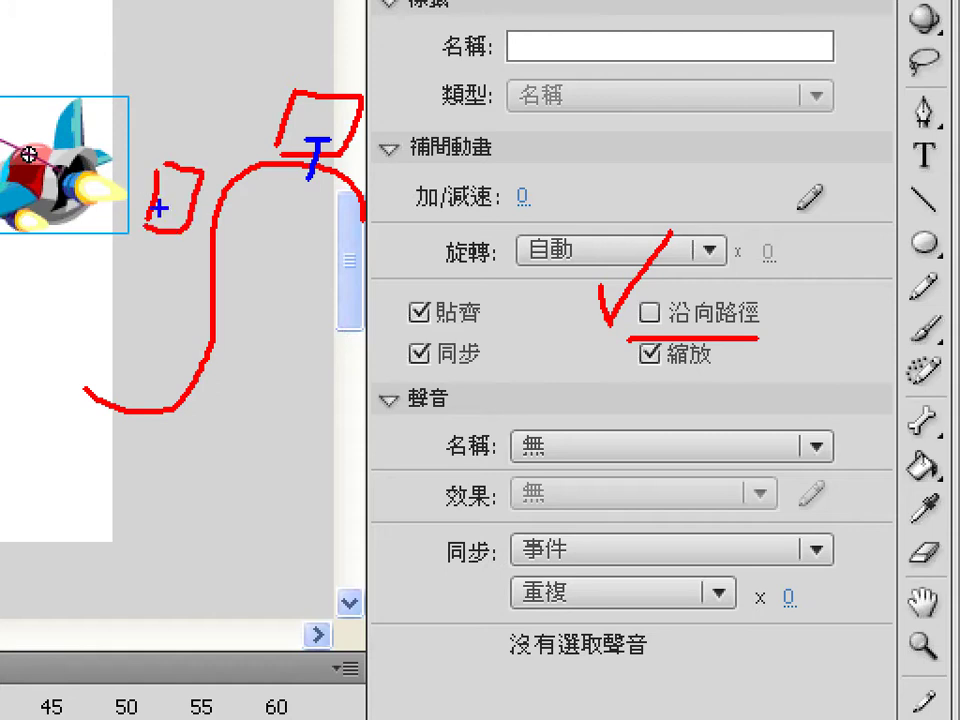
mouse_move(203, 190)
mouse_down()
mouse_move(203, 220)
mouse_move(220, 206)
mouse_up()
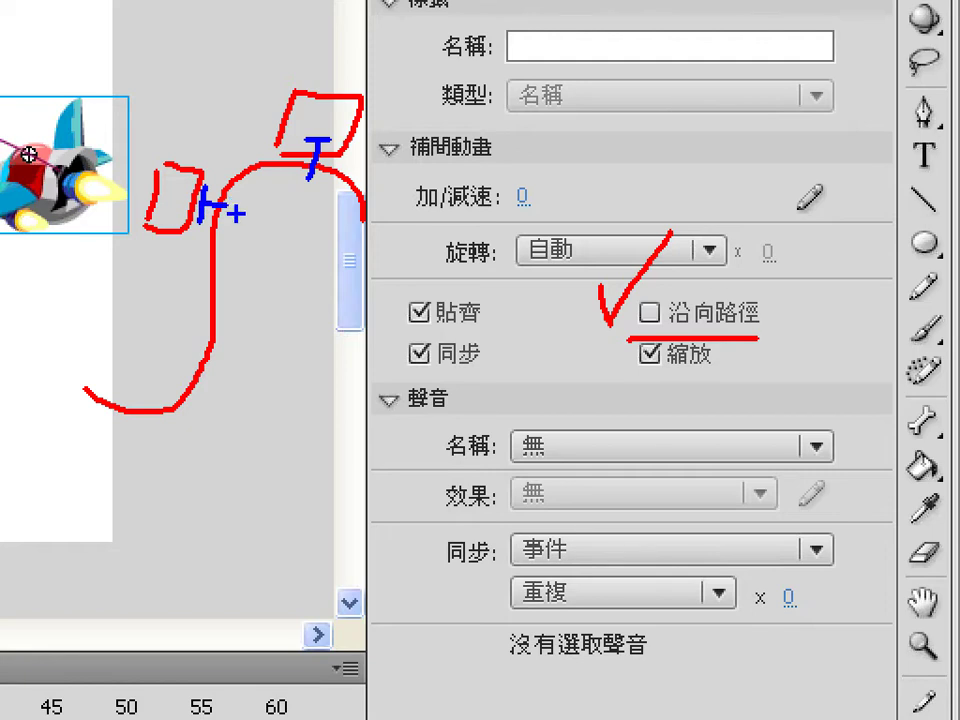
mouse_move(190, 313)
mouse_down()
mouse_move(190, 345)
mouse_move(213, 336)
mouse_up()
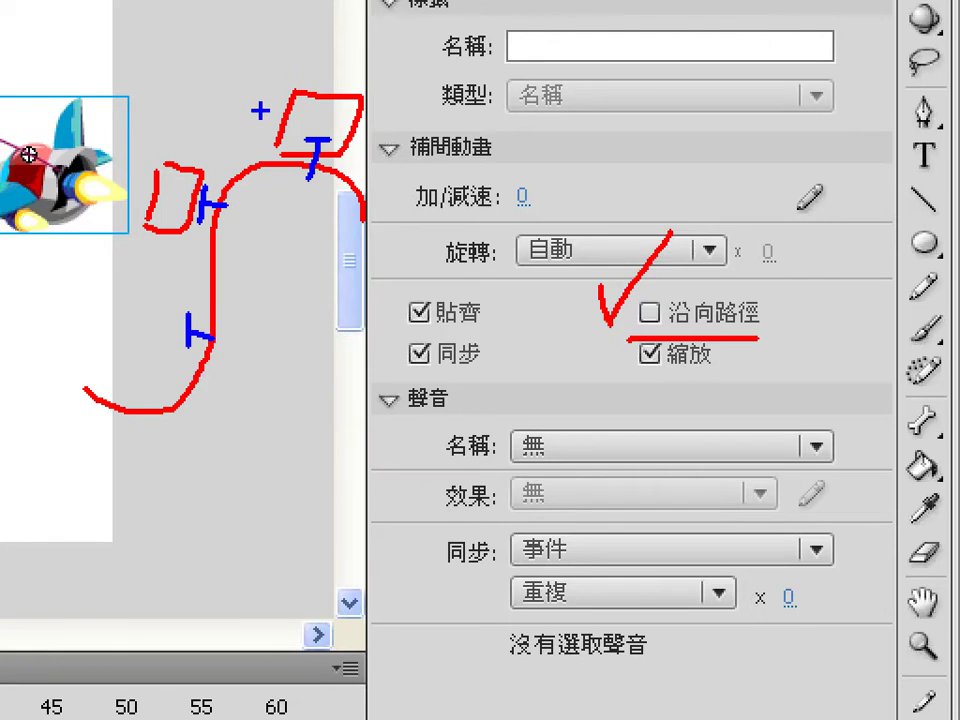
key(g)
mouse_move(187, 148)
mouse_down()
mouse_move(189, 123)
mouse_move(208, 118)
mouse_move(238, 145)
mouse_move(178, 157)
mouse_up()
mouse_move(150, 237)
mouse_down()
mouse_move(150, 278)
mouse_move(208, 237)
mouse_move(150, 276)
mouse_up()
drag(127, 318, 127, 370)
mouse_move(127, 338)
mouse_down()
mouse_move(190, 338)
mouse_move(193, 371)
mouse_up()
drag(195, 371, 108, 368)
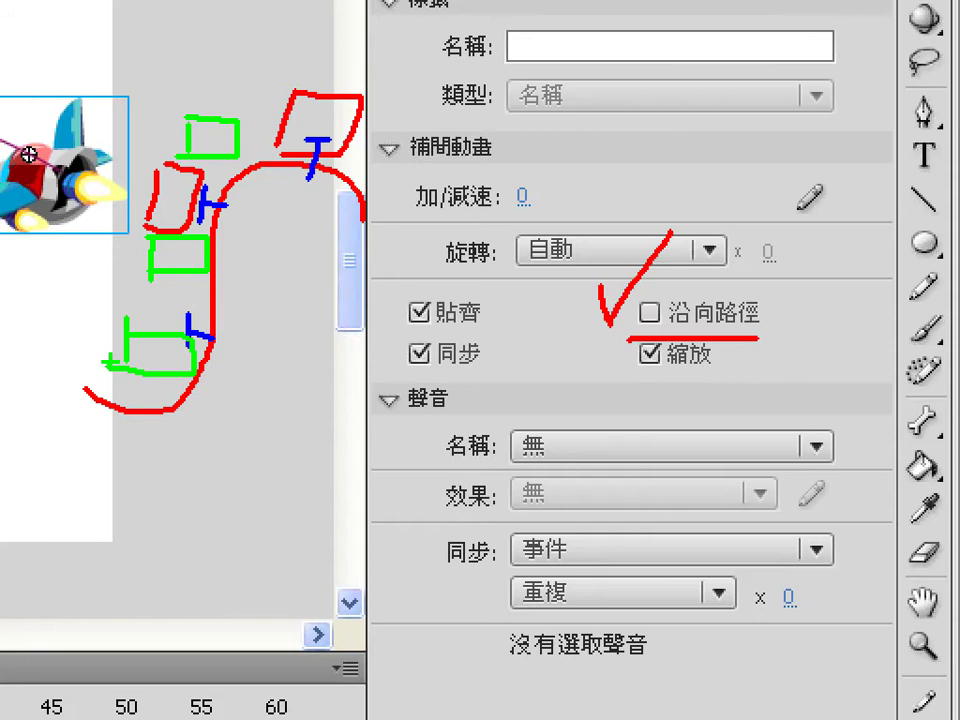
Turn on 沿向路徑 for the frame 1 tween on the 飛機 layer and scrub the animation through to frame 30.
key(Escape)
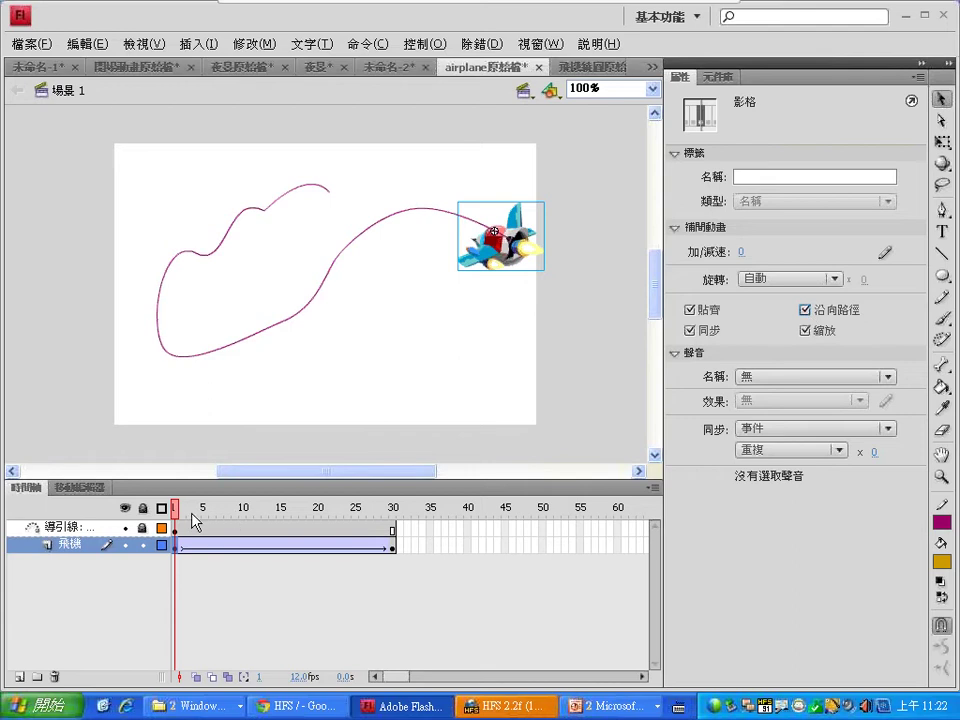
drag(176, 510, 418, 515)
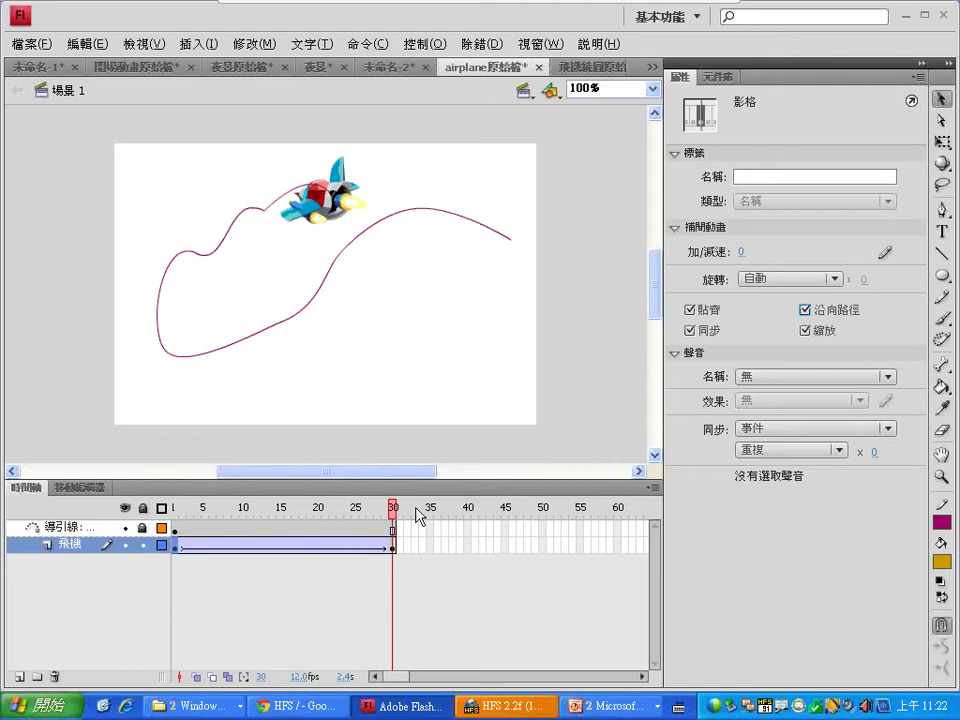
Rotate the plane in frame 30 about 180° with Free Transform so it heads toward the guide path's upper end.
click(322, 212)
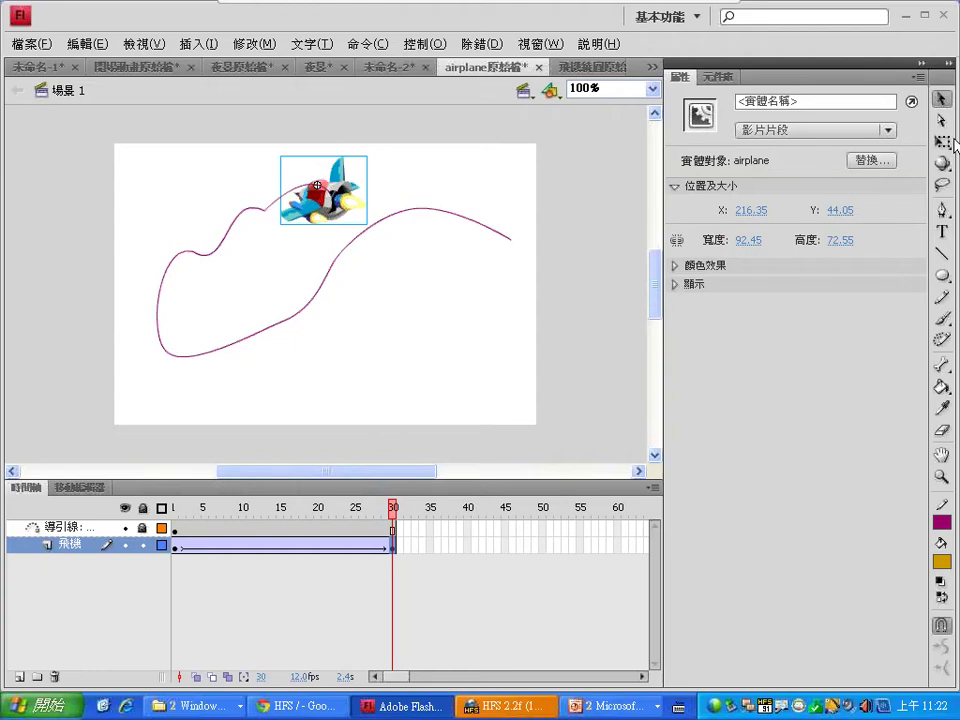
click(945, 143)
drag(392, 156, 219, 252)
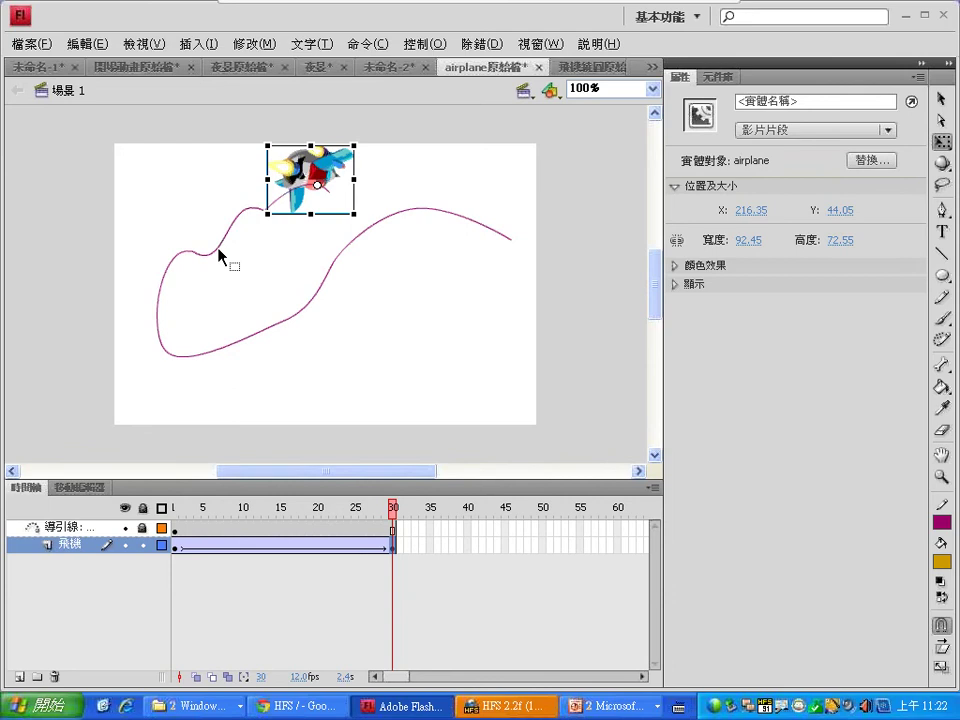
Scrub the timeline from the first frames to frame 14 to check the plane's orientation along the guide path.
click(180, 510)
click(192, 510)
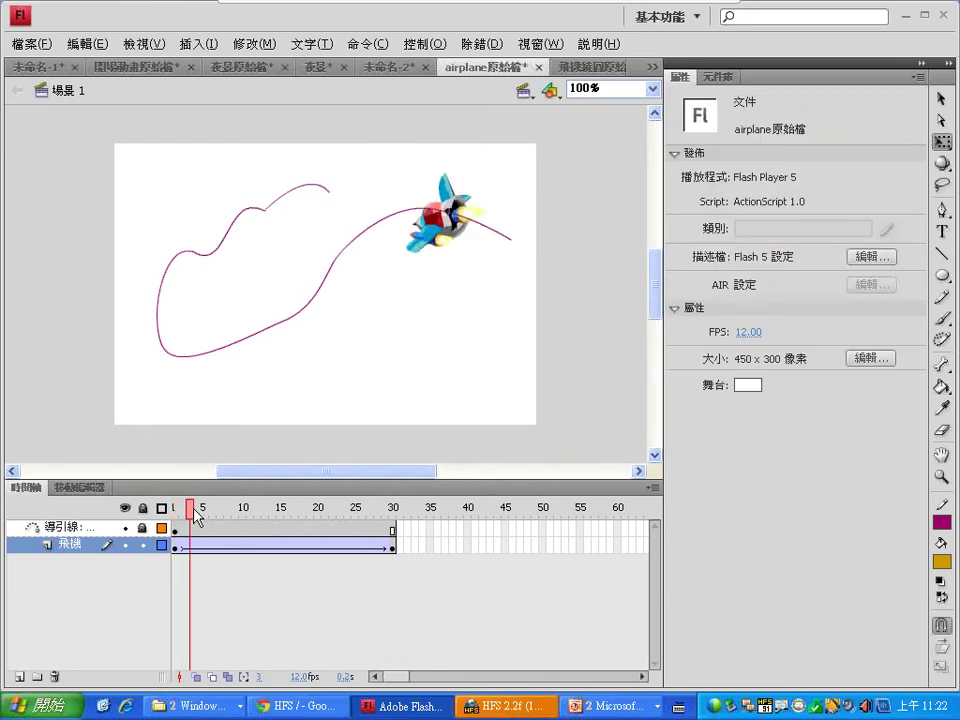
drag(197, 515, 276, 446)
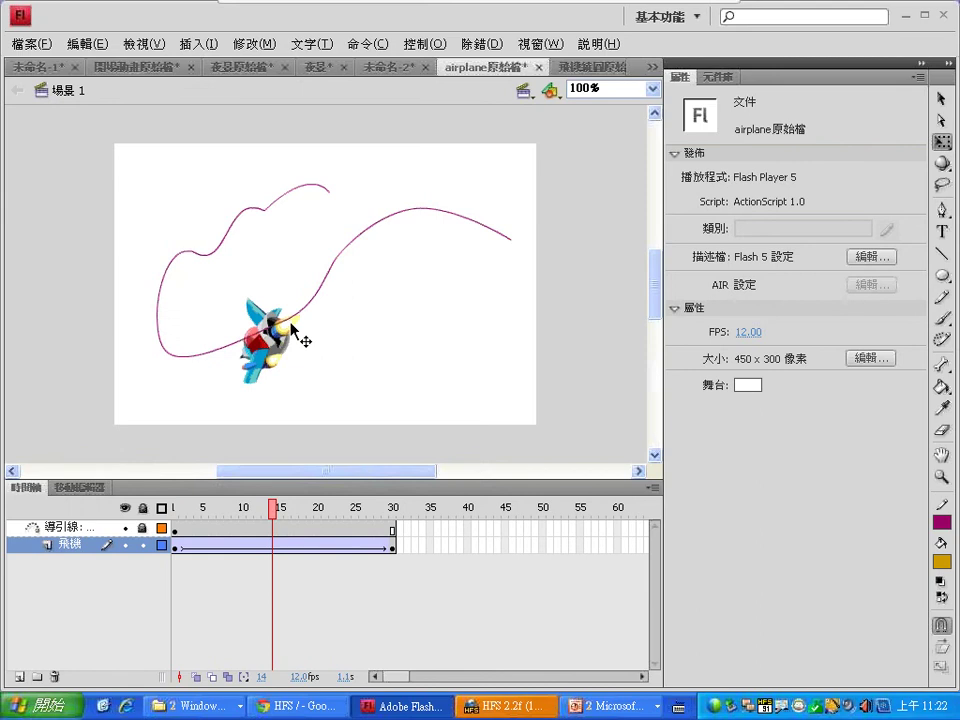